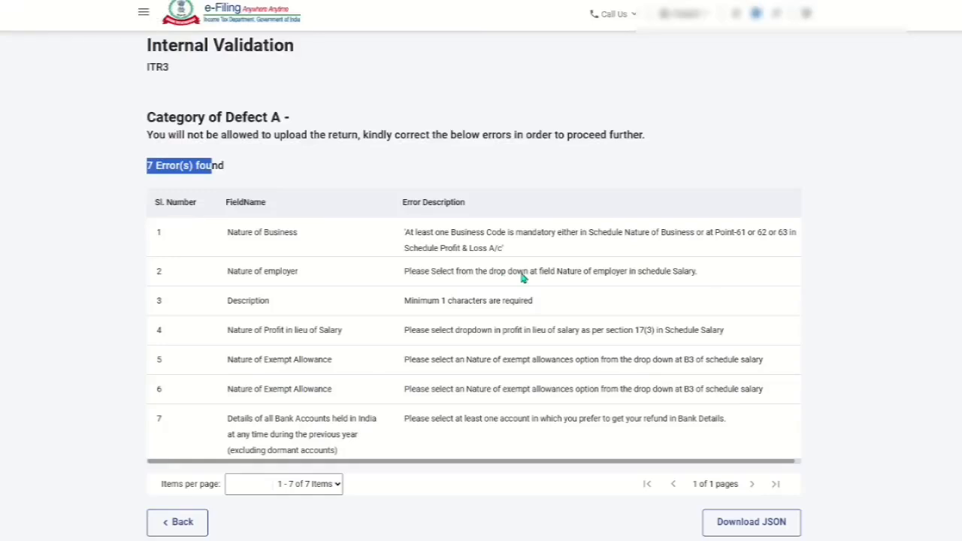
- Open the Nature of Business error and add a new business entry under Part A General Information
{"action": "scroll", "coordinate": [366, 279], "scroll_direction": "down", "scroll_amount": 1}
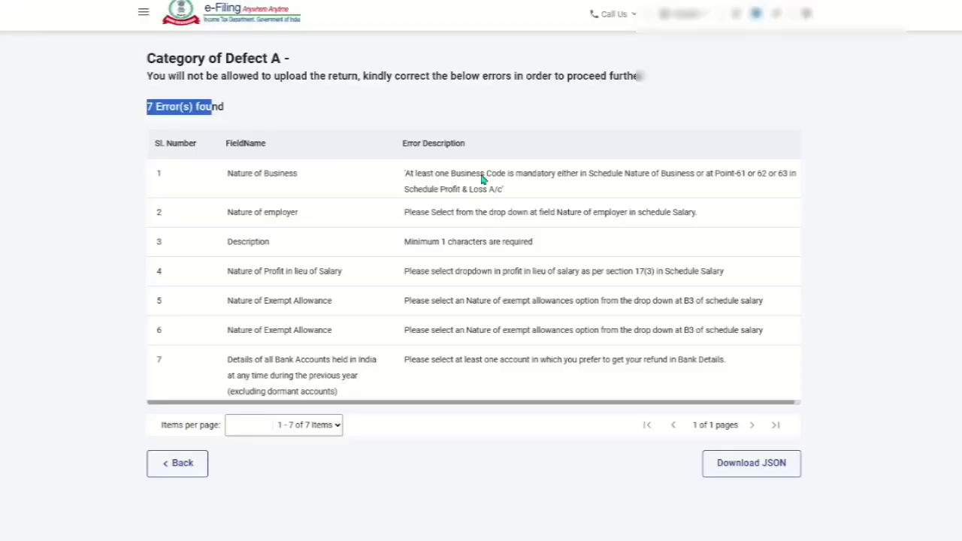
{"action": "left_click", "coordinate": [483, 179]}
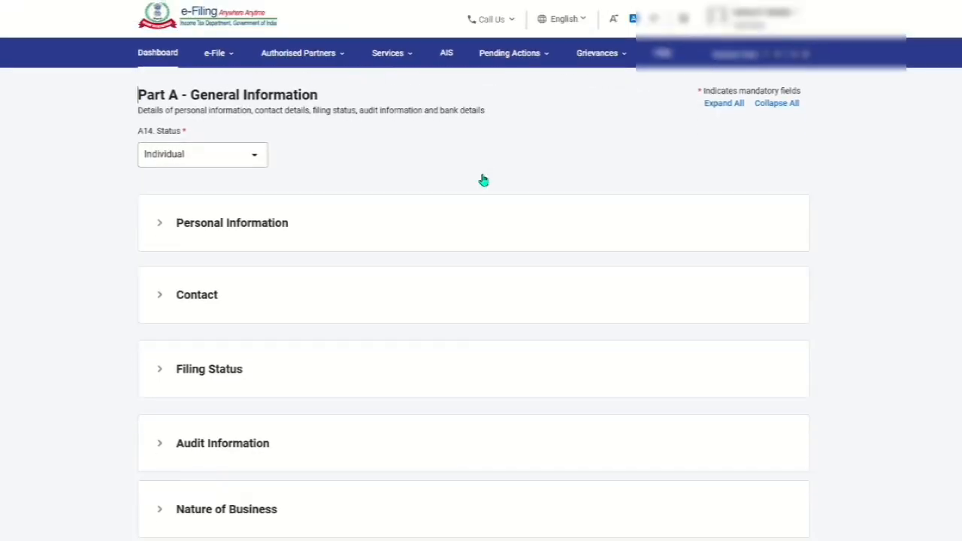
{"action": "scroll", "coordinate": [484, 180], "scroll_direction": "down", "scroll_amount": 3}
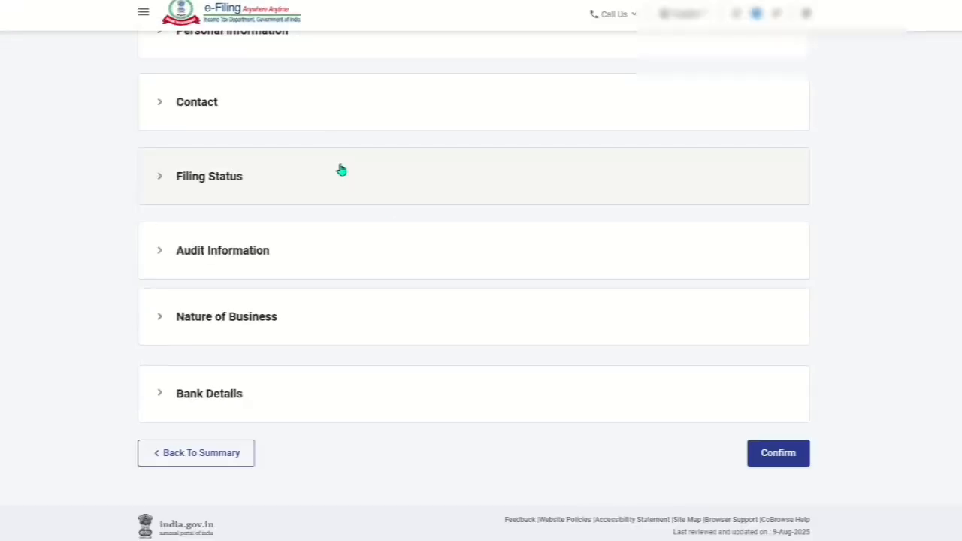
{"action": "left_click", "coordinate": [251, 317]}
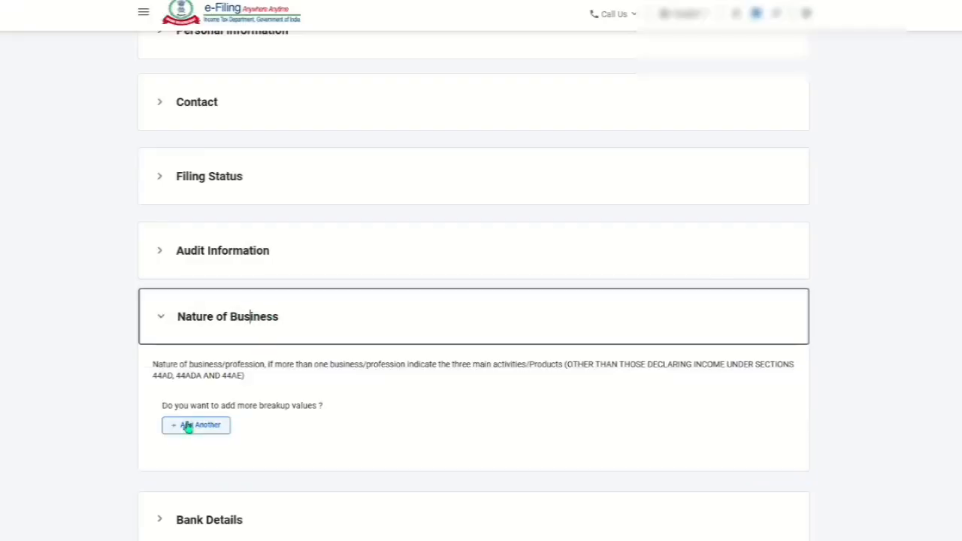
{"action": "left_click", "coordinate": [188, 425]}
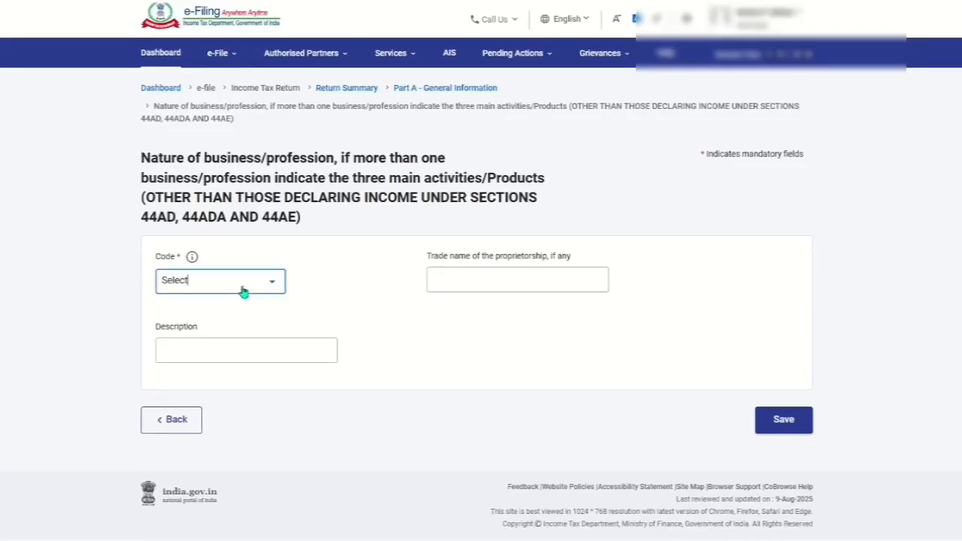
- Set the business code to 21010-Futures and Options trading
{"action": "left_click", "coordinate": [243, 292]}
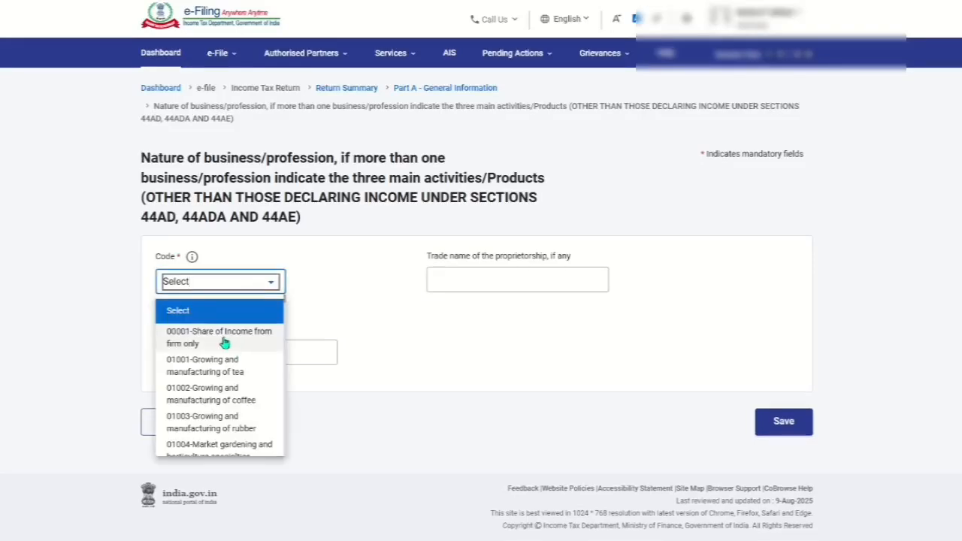
{"action": "scroll", "coordinate": [241, 355], "scroll_direction": "down", "scroll_amount": 5}
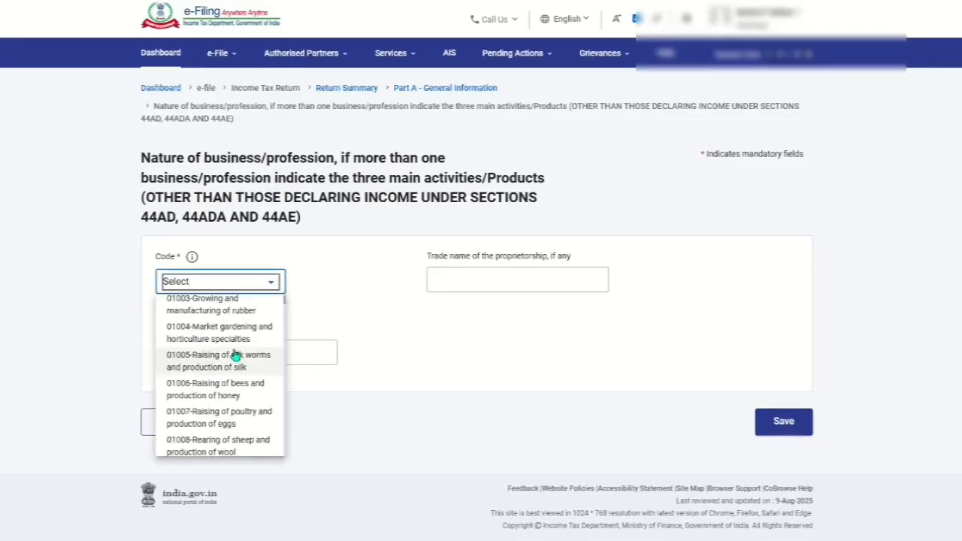
{"action": "scroll", "coordinate": [235, 353], "scroll_direction": "down", "scroll_amount": 10}
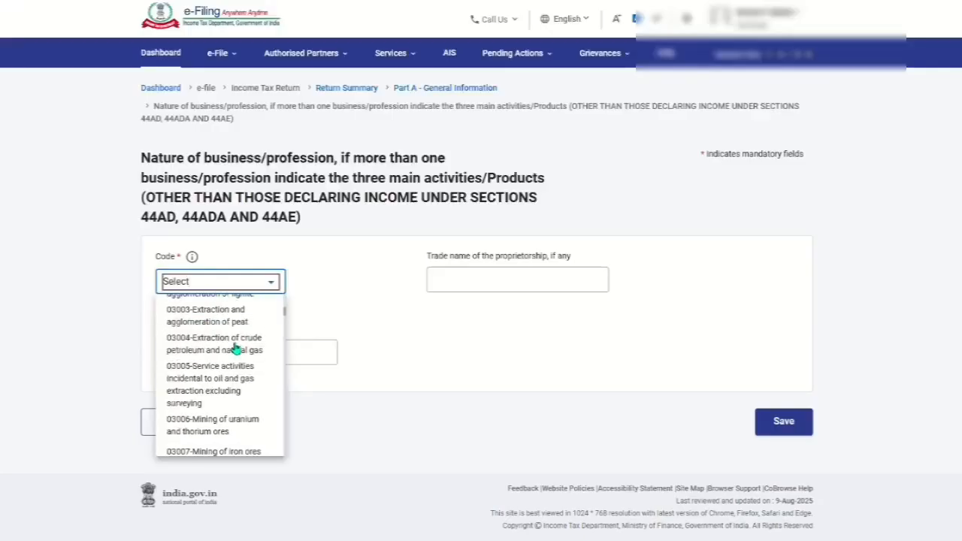
{"action": "scroll", "coordinate": [235, 346], "scroll_direction": "down", "scroll_amount": 10}
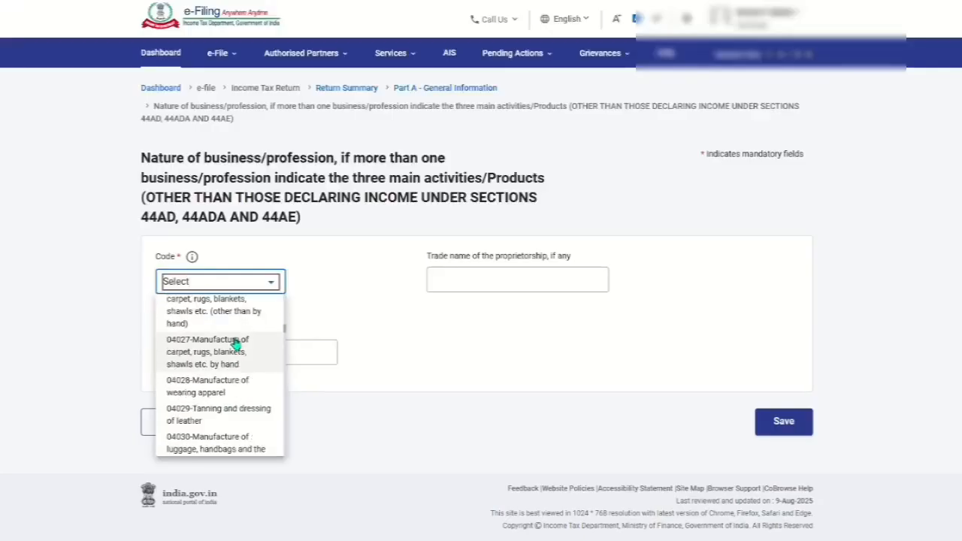
{"action": "scroll", "coordinate": [233, 338], "scroll_direction": "down", "scroll_amount": 8}
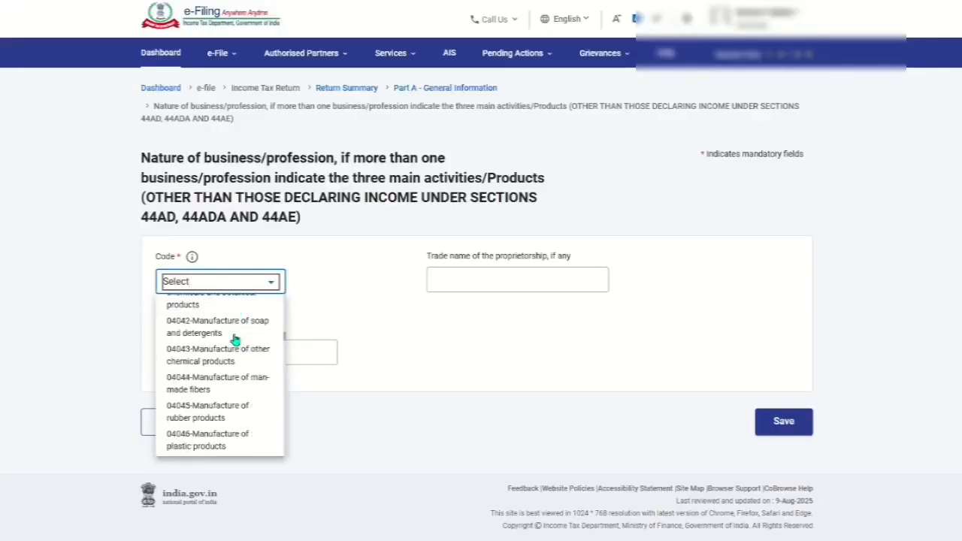
{"action": "scroll", "coordinate": [230, 333], "scroll_direction": "down", "scroll_amount": 20}
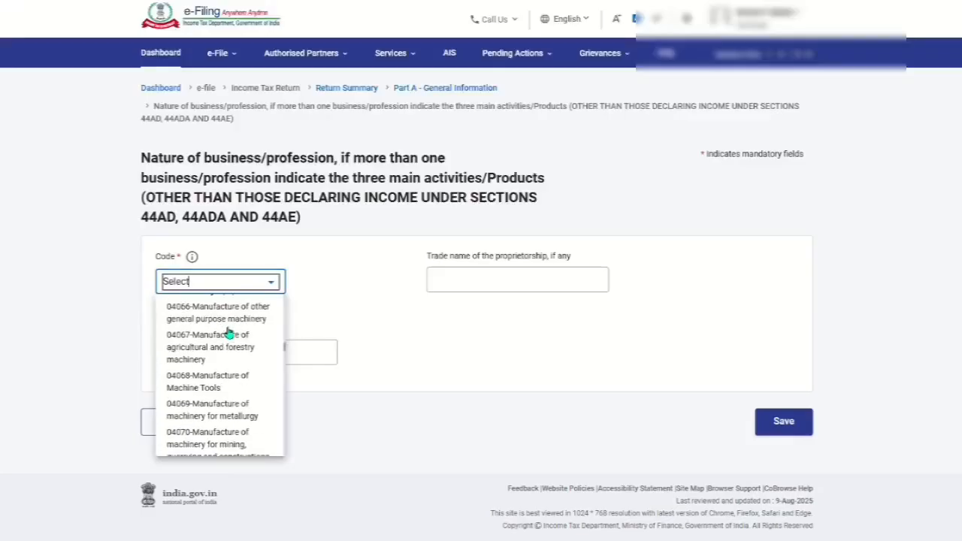
{"action": "scroll", "coordinate": [232, 327], "scroll_direction": "down", "scroll_amount": 20}
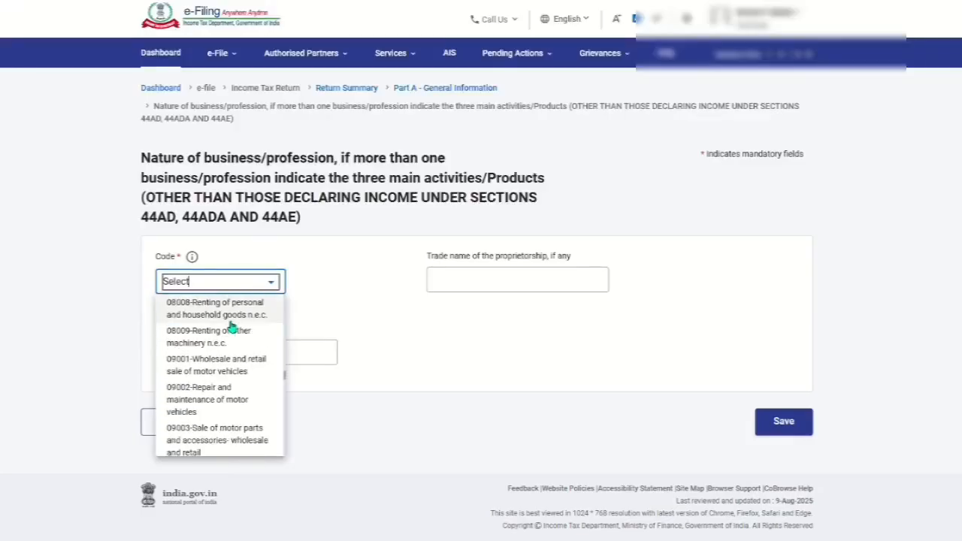
{"action": "scroll", "coordinate": [231, 331], "scroll_direction": "down", "scroll_amount": 20}
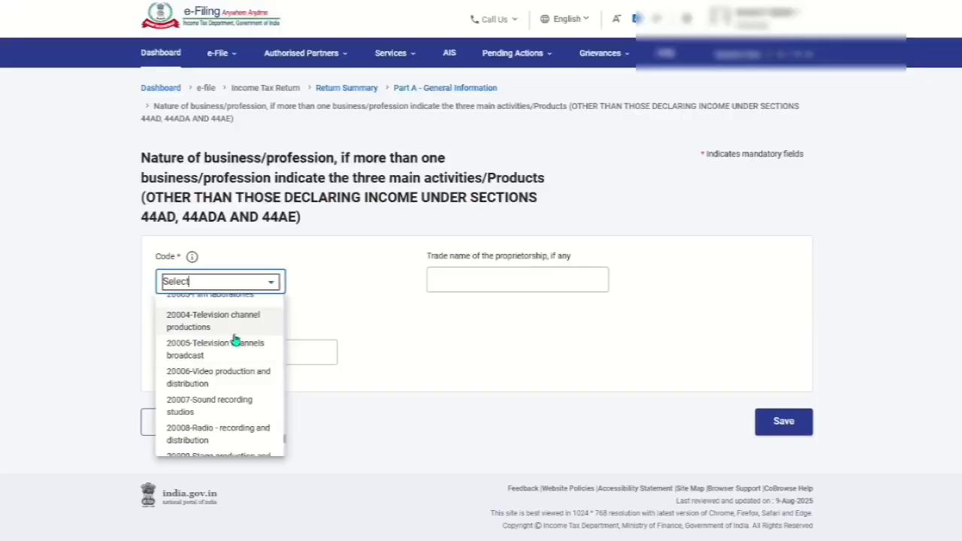
{"action": "scroll", "coordinate": [234, 342], "scroll_direction": "down", "scroll_amount": 3}
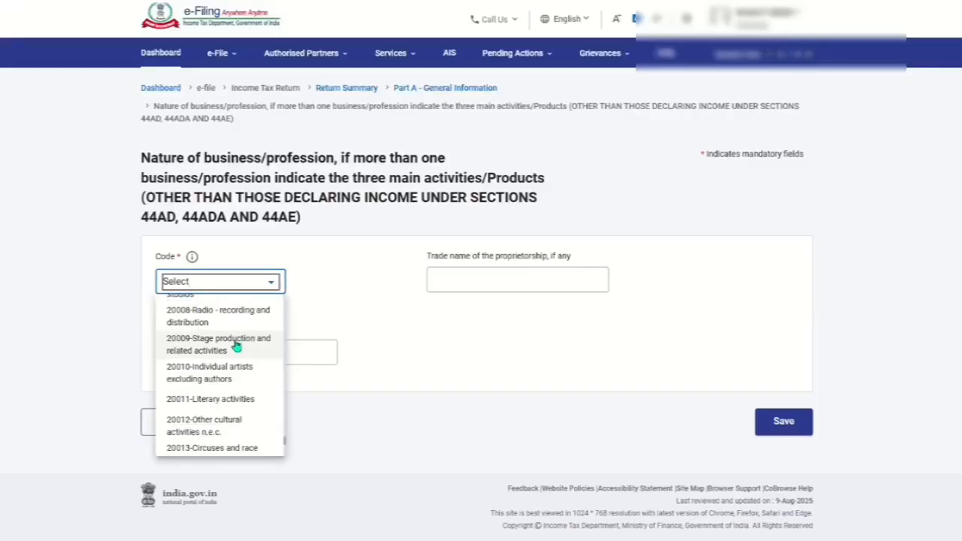
{"action": "scroll", "coordinate": [235, 347], "scroll_direction": "up", "scroll_amount": 2}
{"action": "left_click", "coordinate": [247, 285]}
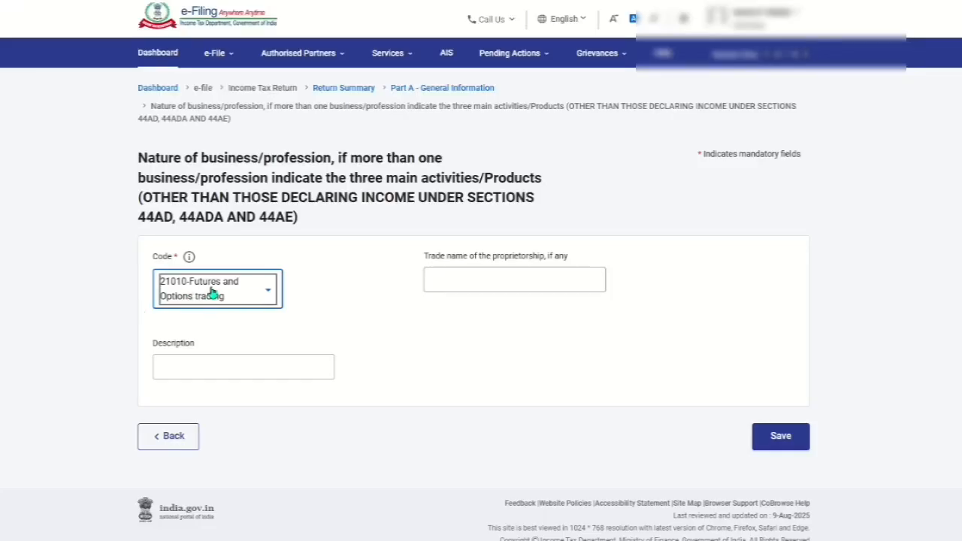
- Enter the proprietor's name as the trade name of the proprietorship
{"action": "left_click", "coordinate": [495, 277]}
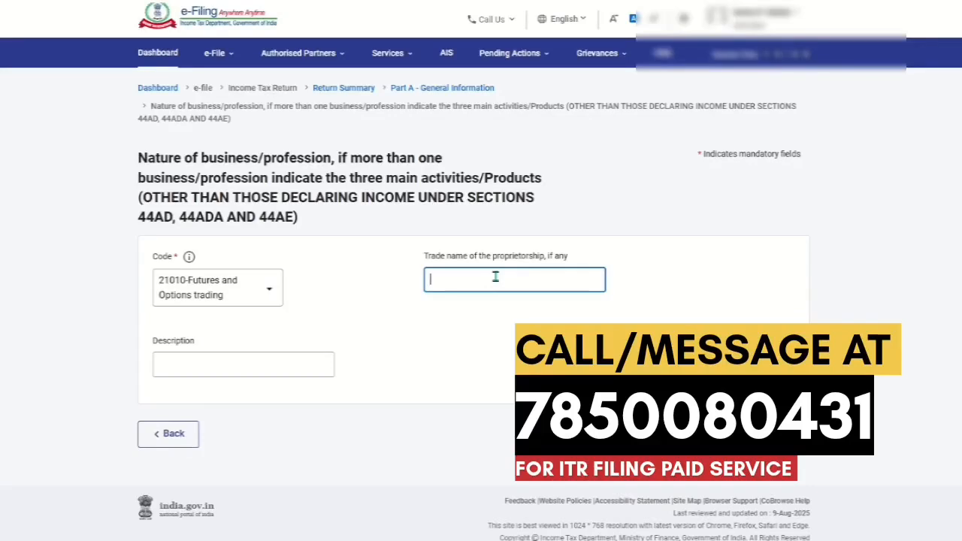
{"action": "type", "text": "AJEET"}
{"action": "left_click", "coordinate": [455, 351]}
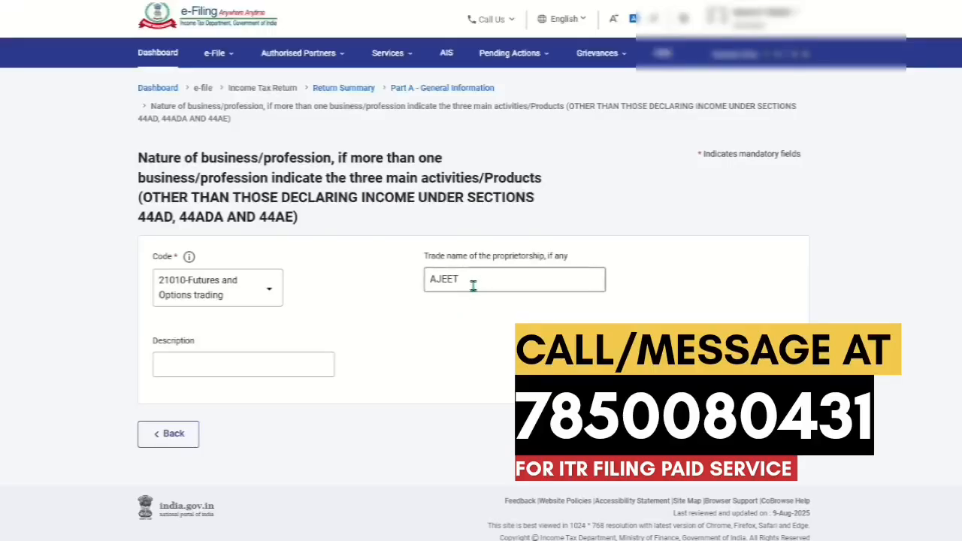
- Set the description to FUTURE AND OPTION TRADING and save the business entry
{"action": "left_click", "coordinate": [246, 363]}
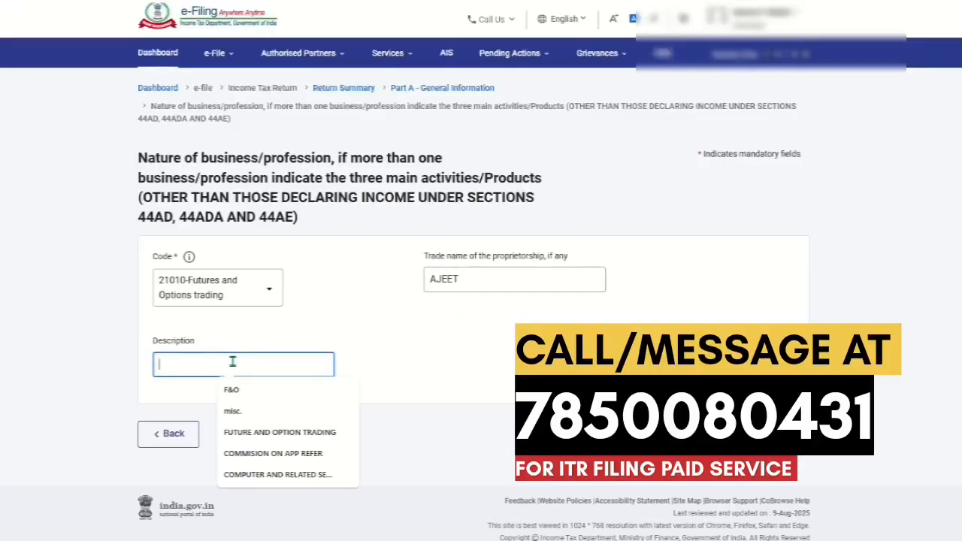
{"action": "left_click", "coordinate": [237, 436]}
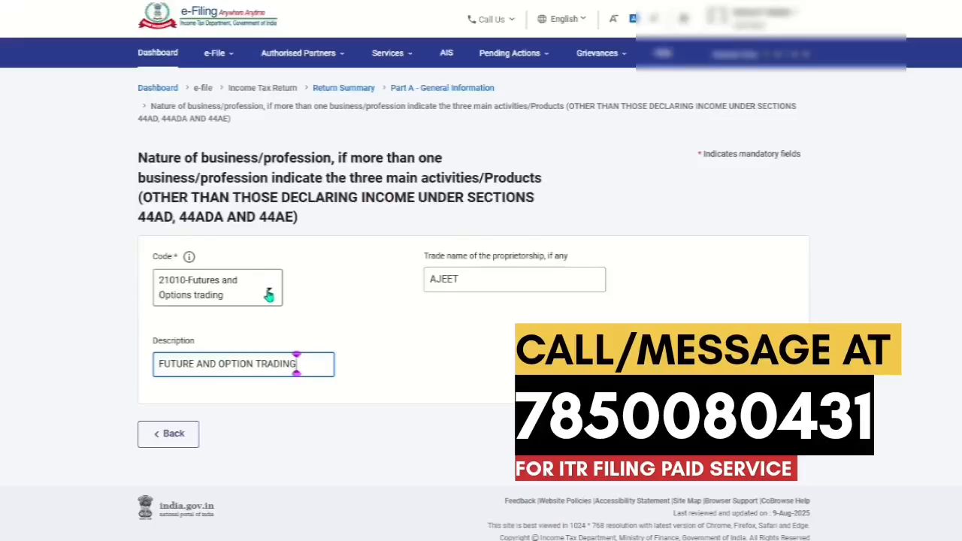
{"action": "left_click_drag", "start_coordinate": [316, 366], "coordinate": [155, 364]}
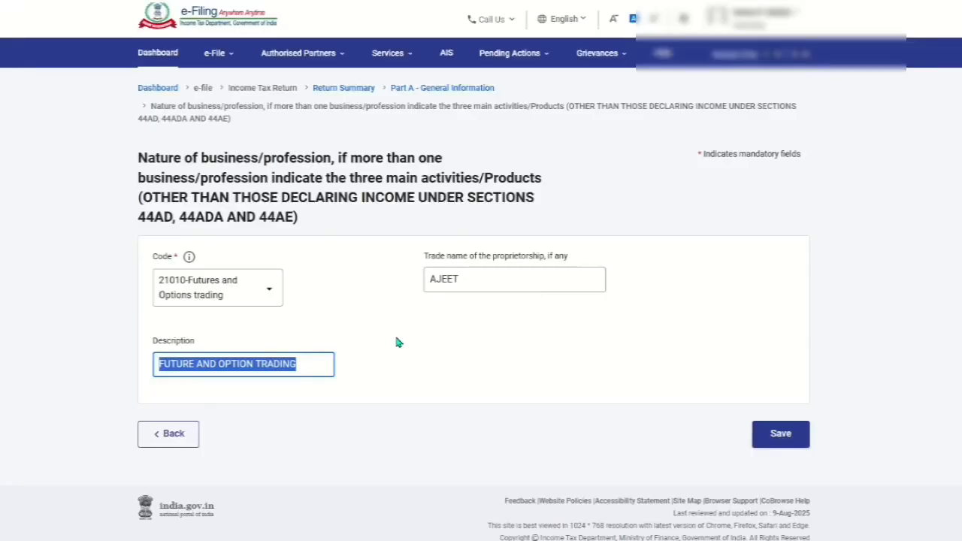
{"action": "left_click", "coordinate": [791, 435]}
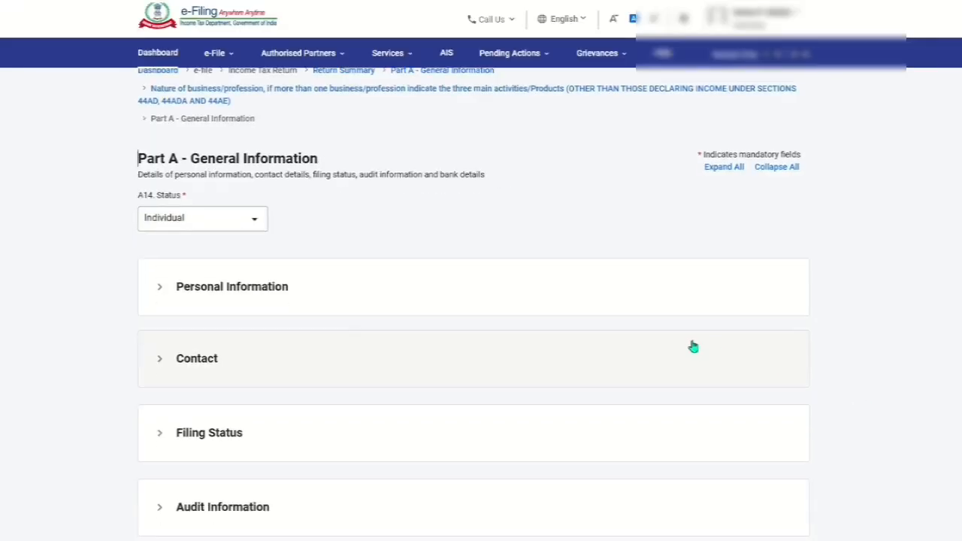
- Nominate the validated bank account for refund in Bank Details
{"action": "scroll", "coordinate": [684, 339], "scroll_direction": "down", "scroll_amount": 4}
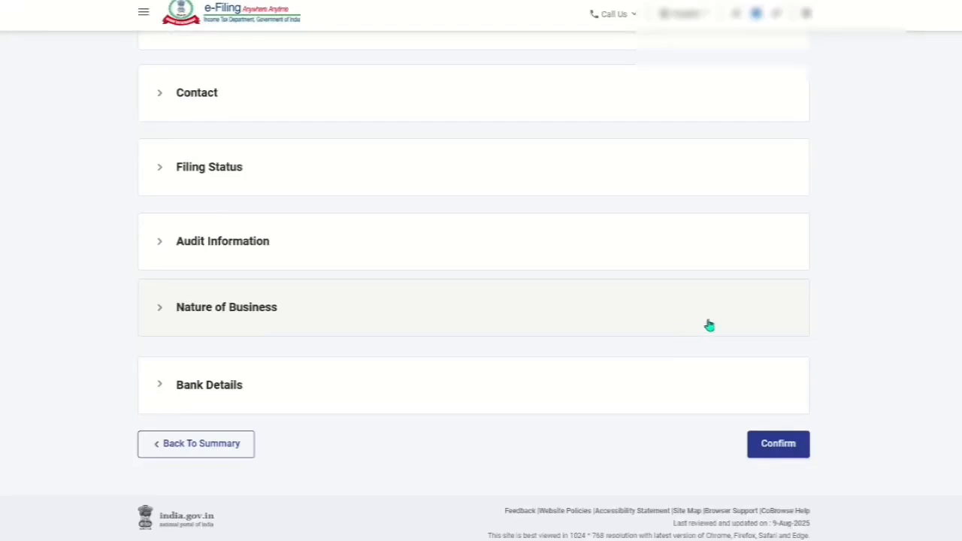
{"action": "left_click", "coordinate": [231, 385]}
{"action": "scroll", "coordinate": [275, 369], "scroll_direction": "down", "scroll_amount": 3}
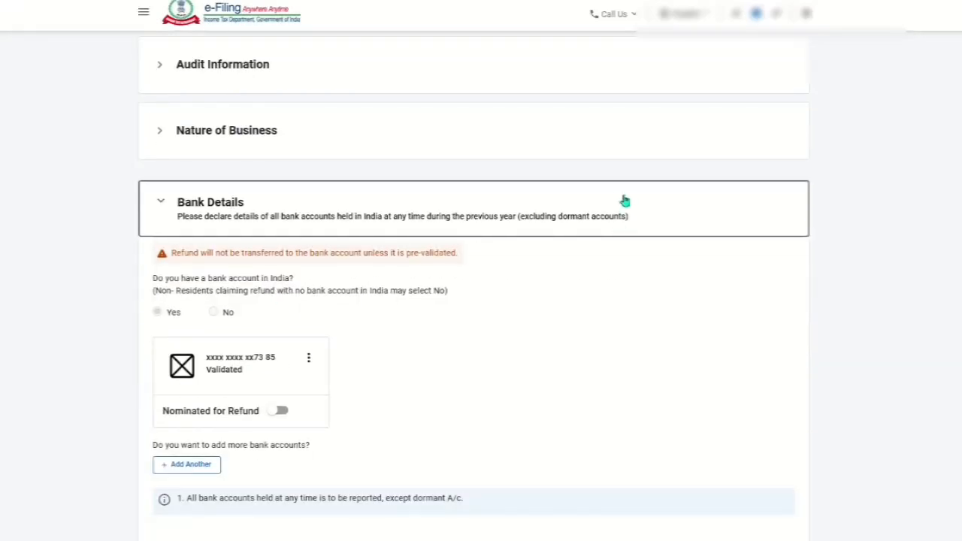
{"action": "scroll", "coordinate": [251, 273], "scroll_direction": "down", "scroll_amount": 1}
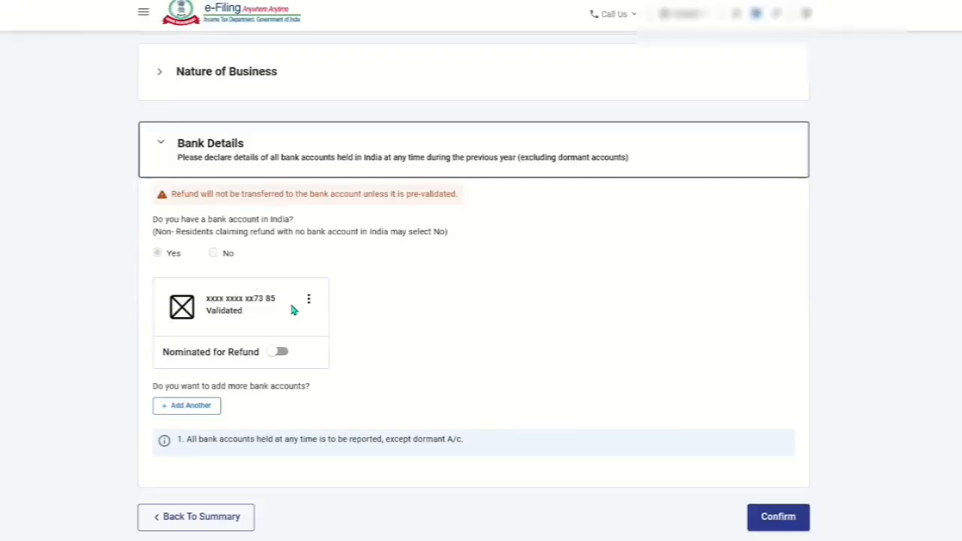
{"action": "left_click", "coordinate": [281, 354]}
{"action": "scroll", "coordinate": [376, 335], "scroll_direction": "up", "scroll_amount": 1}
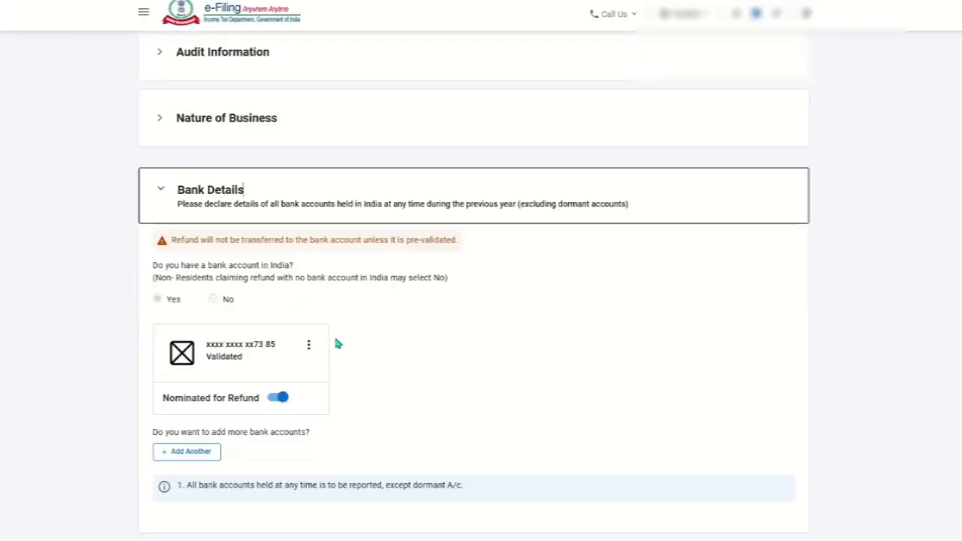
- Confirm the Part A General Information section
{"action": "left_click", "coordinate": [309, 350]}
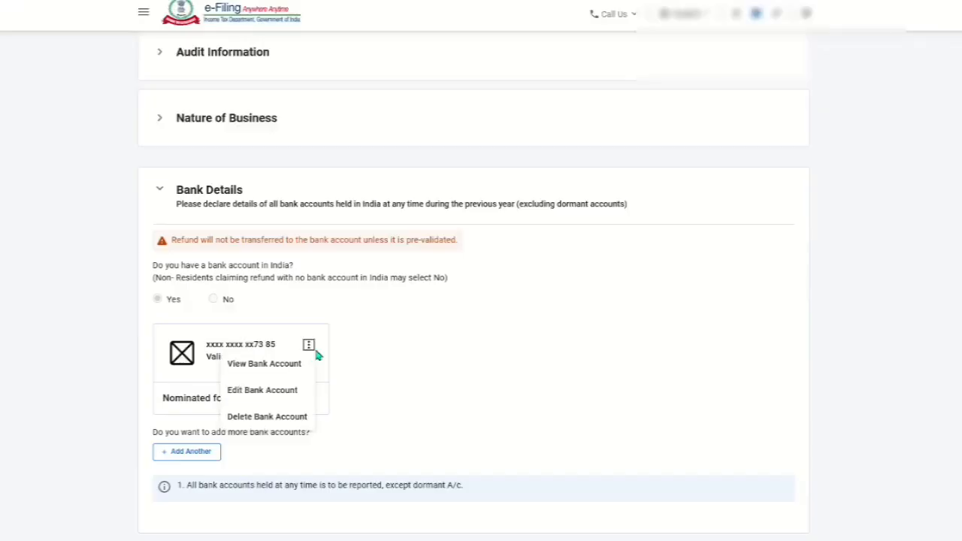
{"action": "left_click", "coordinate": [480, 364]}
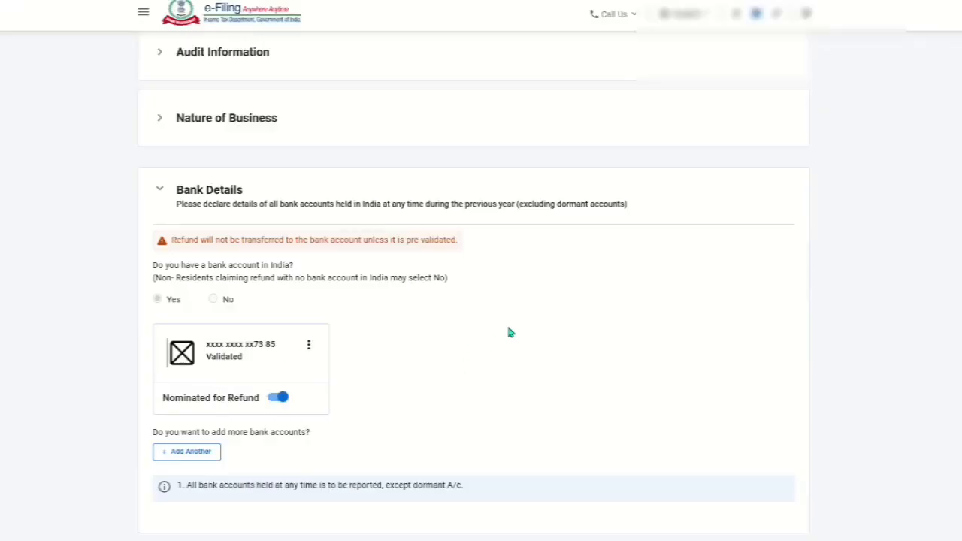
{"action": "scroll", "coordinate": [527, 332], "scroll_direction": "down", "scroll_amount": 2}
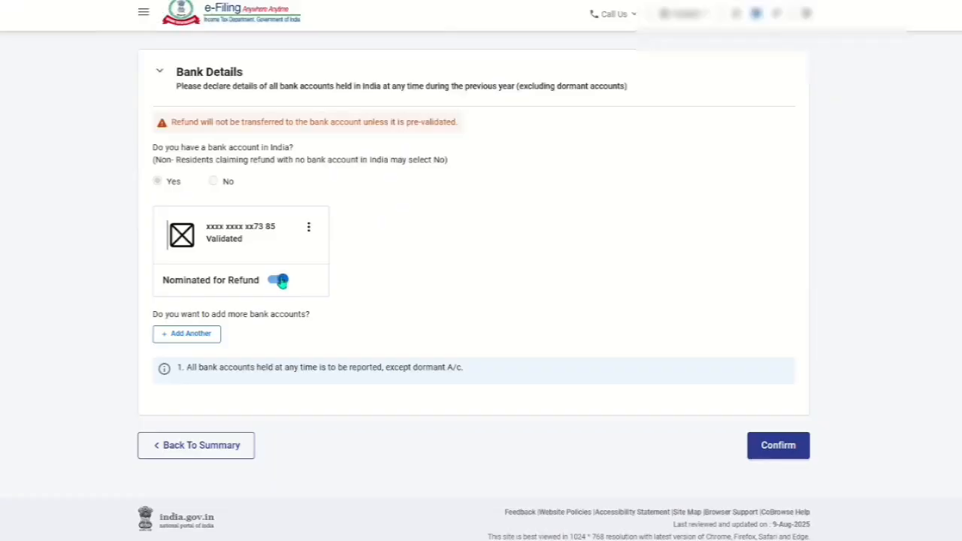
{"action": "left_click", "coordinate": [776, 450]}
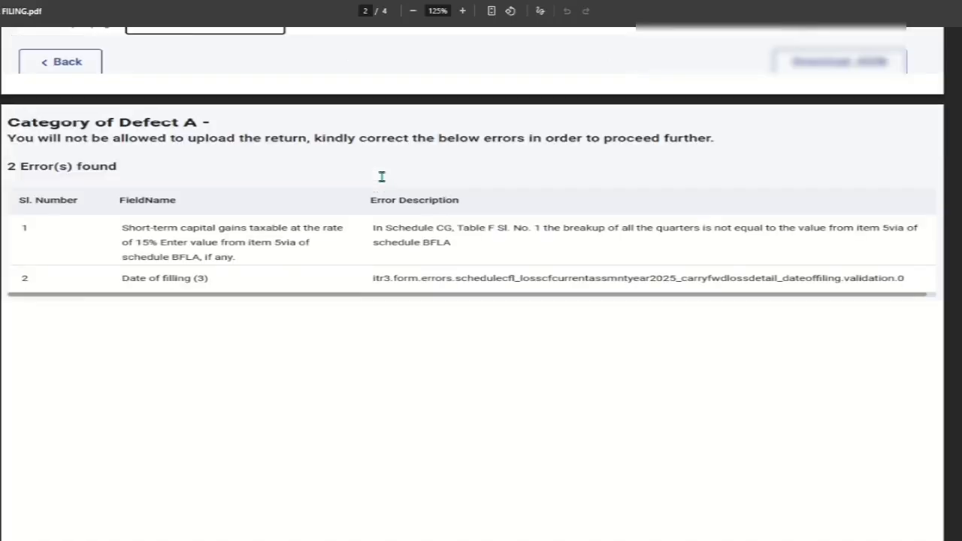
- Proceed to verification from the return summary
{"action": "scroll", "coordinate": [381, 177], "scroll_direction": "up", "scroll_amount": 5}
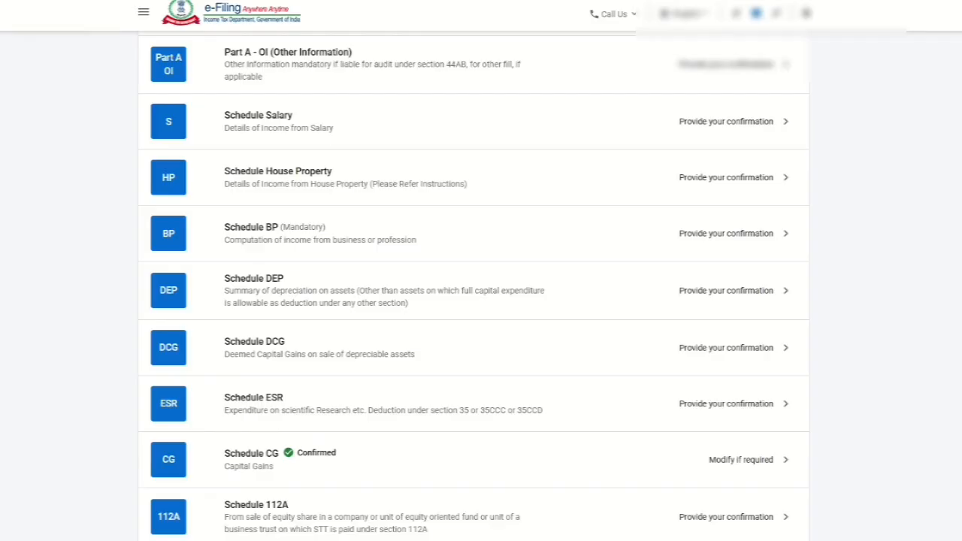
{"action": "scroll", "coordinate": [507, 413], "scroll_direction": "down", "scroll_amount": 10}
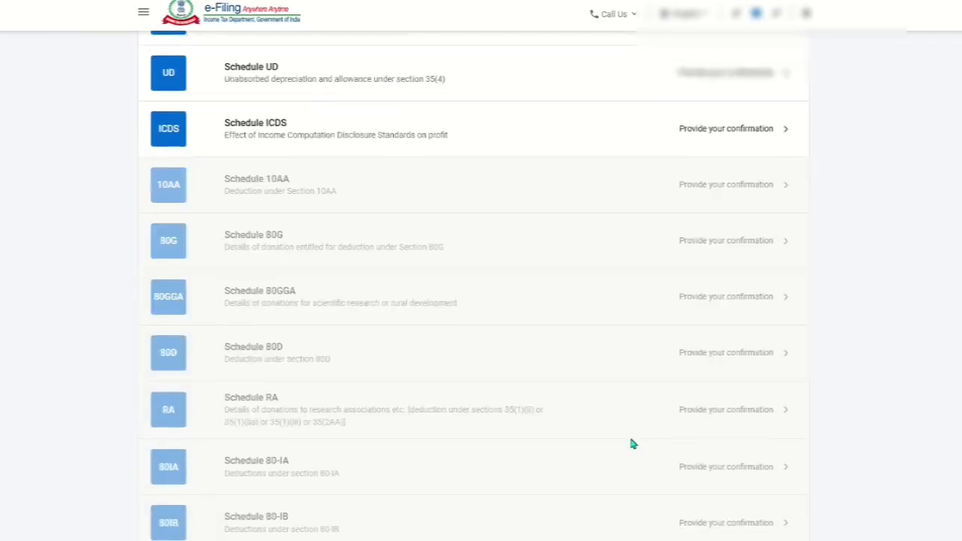
{"action": "scroll", "coordinate": [633, 444], "scroll_direction": "down", "scroll_amount": 15}
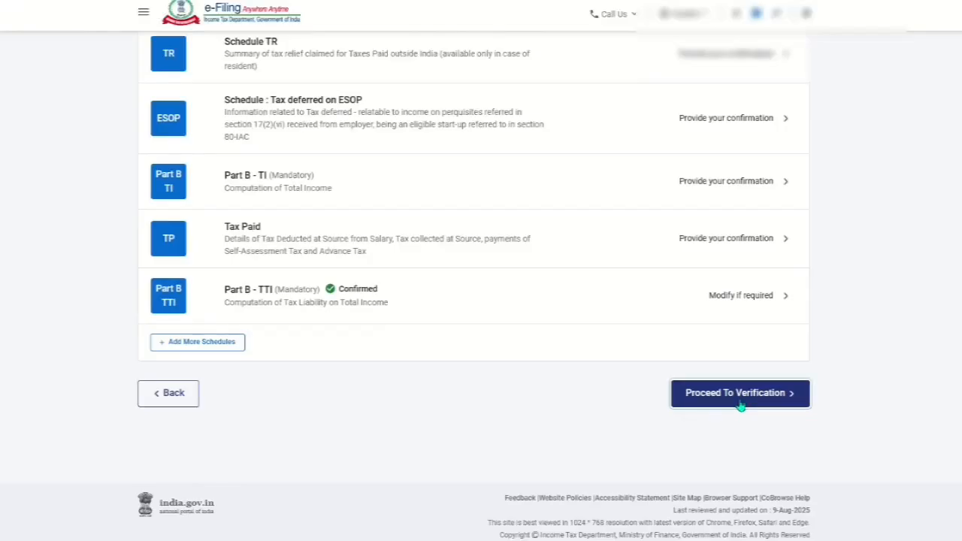
{"action": "left_click", "coordinate": [740, 406]}
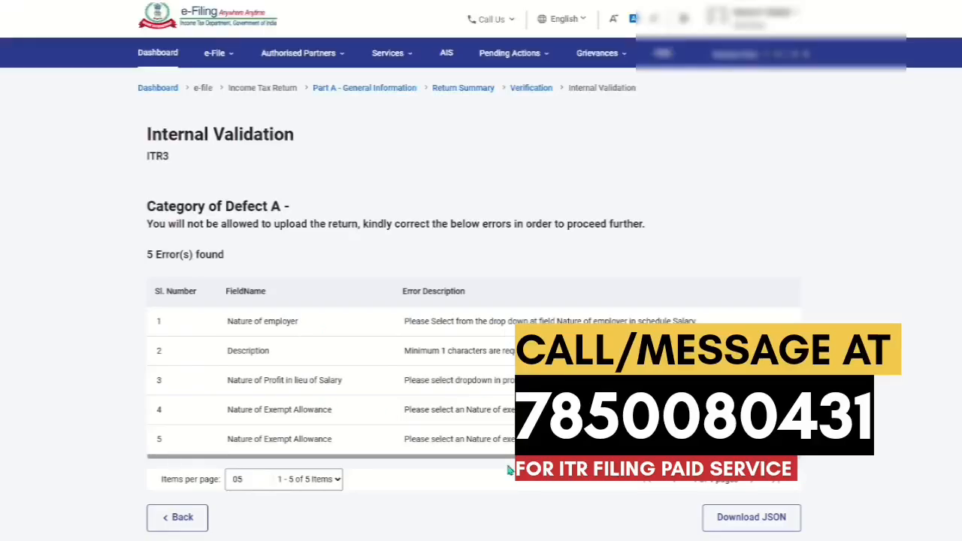
- Open the Nature of employer error in Schedule Salary and set the nature of employer to Central Government
{"action": "left_click", "coordinate": [502, 323]}
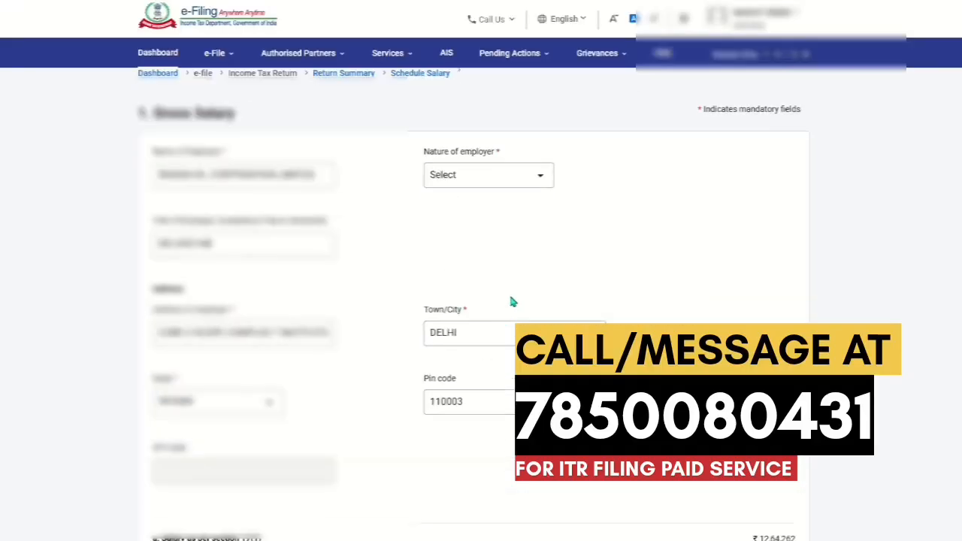
{"action": "left_click", "coordinate": [537, 179]}
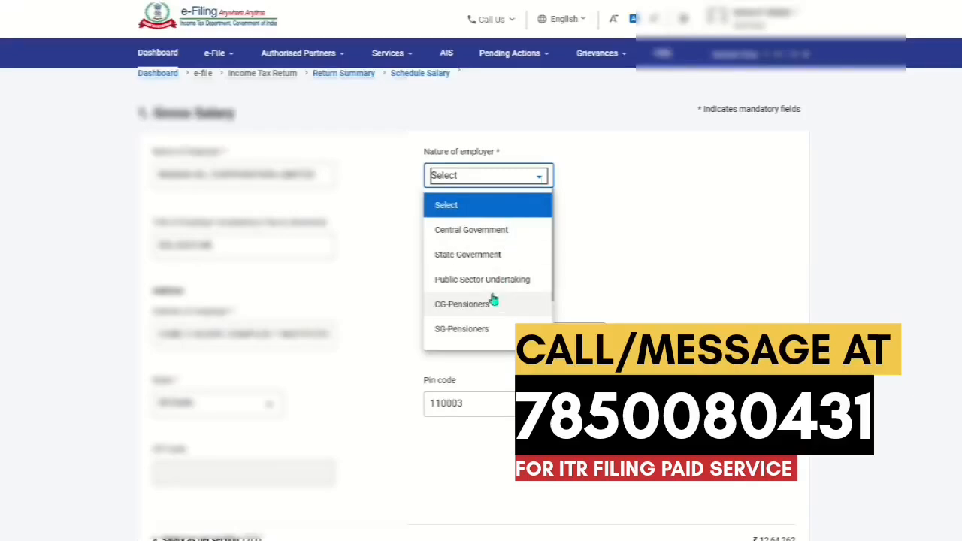
{"action": "scroll", "coordinate": [493, 299], "scroll_direction": "down", "scroll_amount": 2}
{"action": "scroll", "coordinate": [492, 299], "scroll_direction": "up", "scroll_amount": 2}
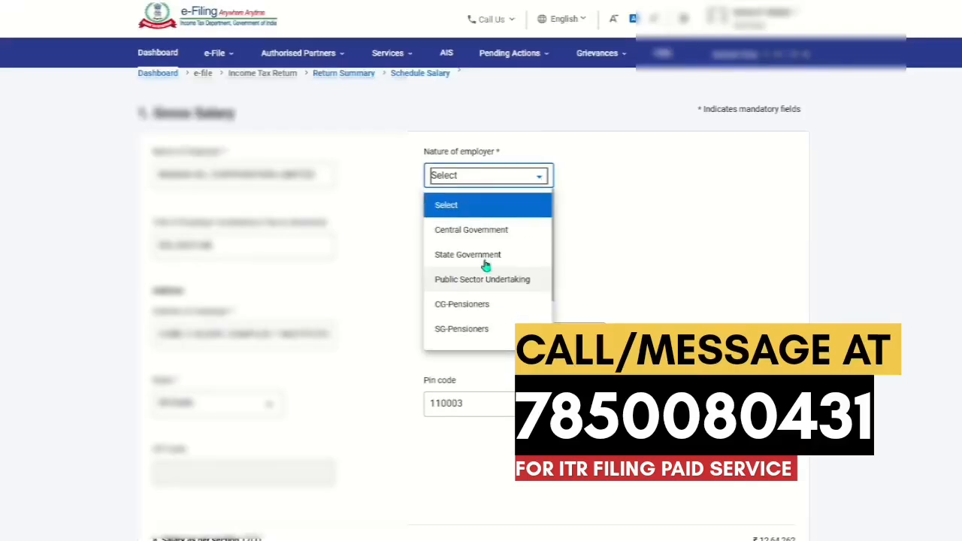
{"action": "left_click", "coordinate": [495, 230]}
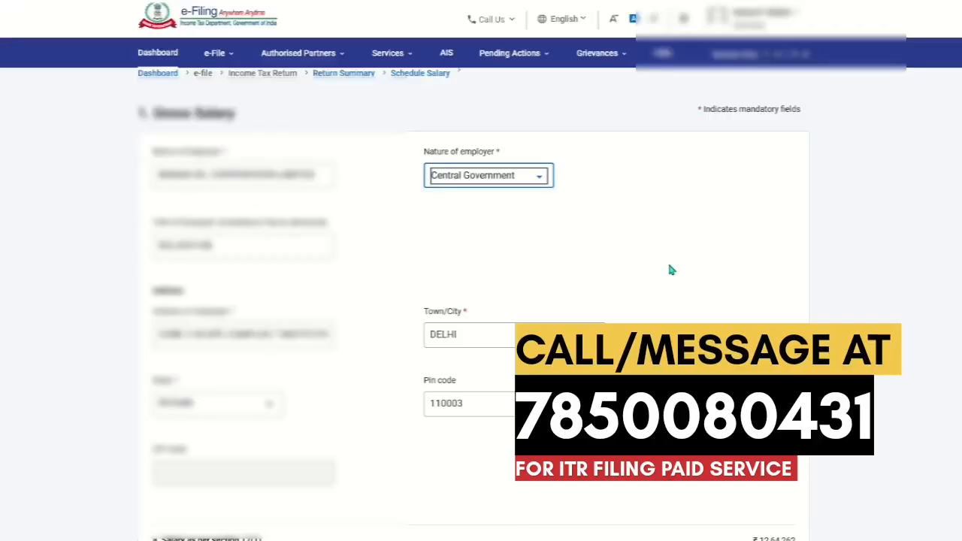
- Enter MOBILE PERQ as the description of the other benefits or amenities perquisite
{"action": "scroll", "coordinate": [669, 261], "scroll_direction": "down", "scroll_amount": 7}
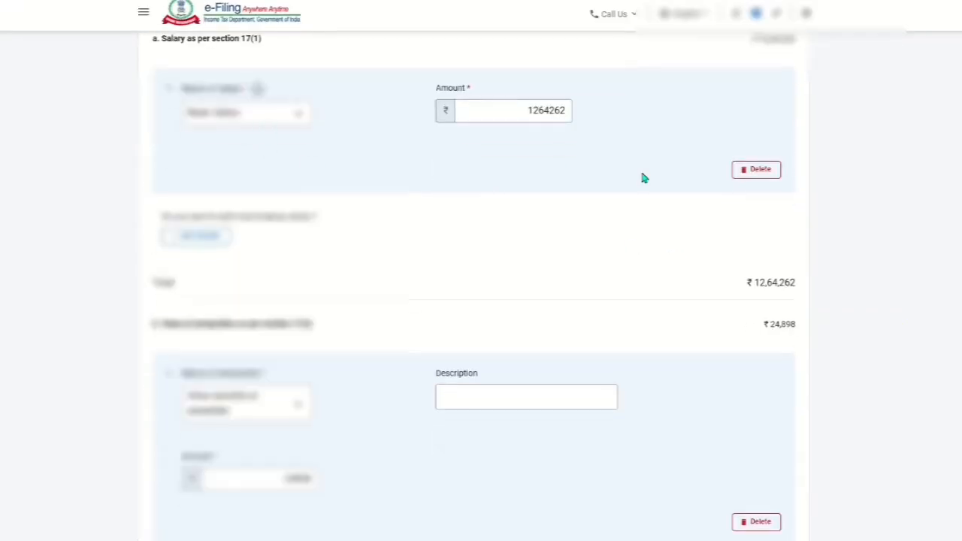
{"action": "scroll", "coordinate": [637, 190], "scroll_direction": "down", "scroll_amount": 2}
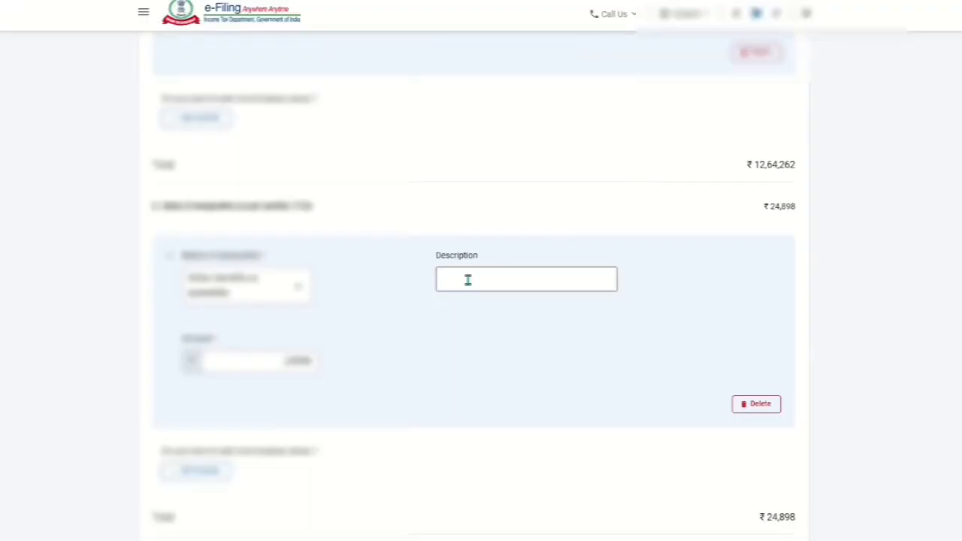
{"action": "left_click", "coordinate": [466, 278]}
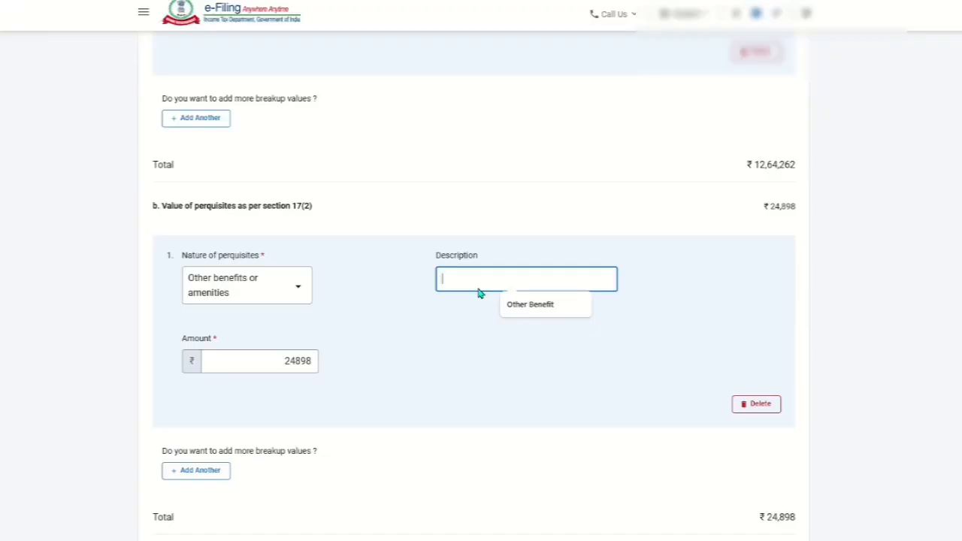
{"action": "type", "text": "M"}
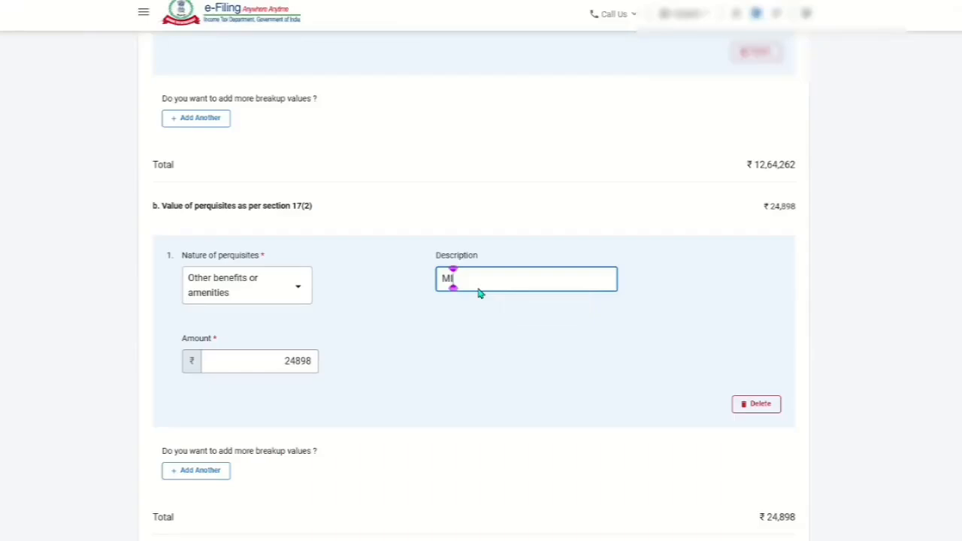
{"action": "key", "text": "BackSpace"}
{"action": "type", "text": "OBILE PERQ"}
{"action": "left_click", "coordinate": [628, 338]}
- Delete the empty Profit in lieu of Salary entry under section 17(3)
{"action": "scroll", "coordinate": [628, 337], "scroll_direction": "down", "scroll_amount": 5}
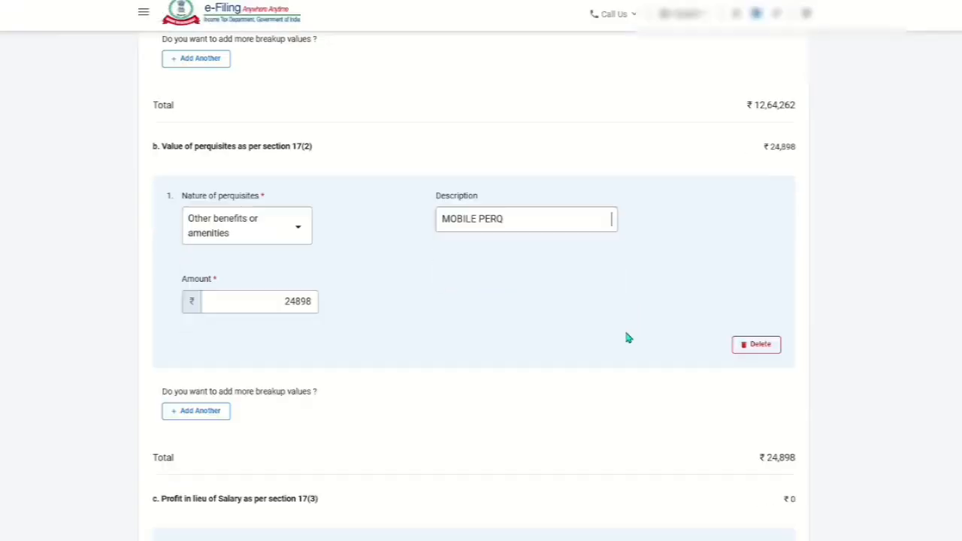
{"action": "scroll", "coordinate": [630, 313], "scroll_direction": "down", "scroll_amount": 2}
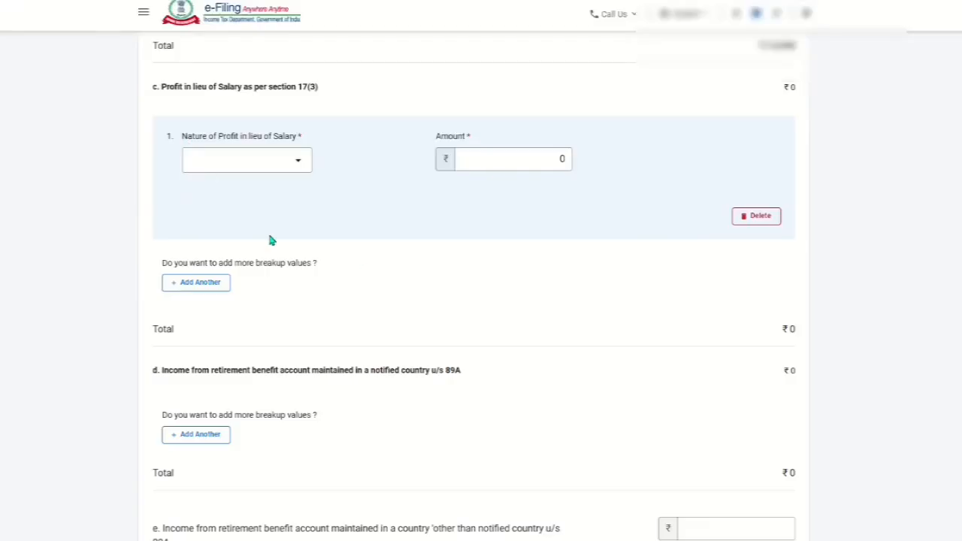
{"action": "left_click", "coordinate": [760, 220]}
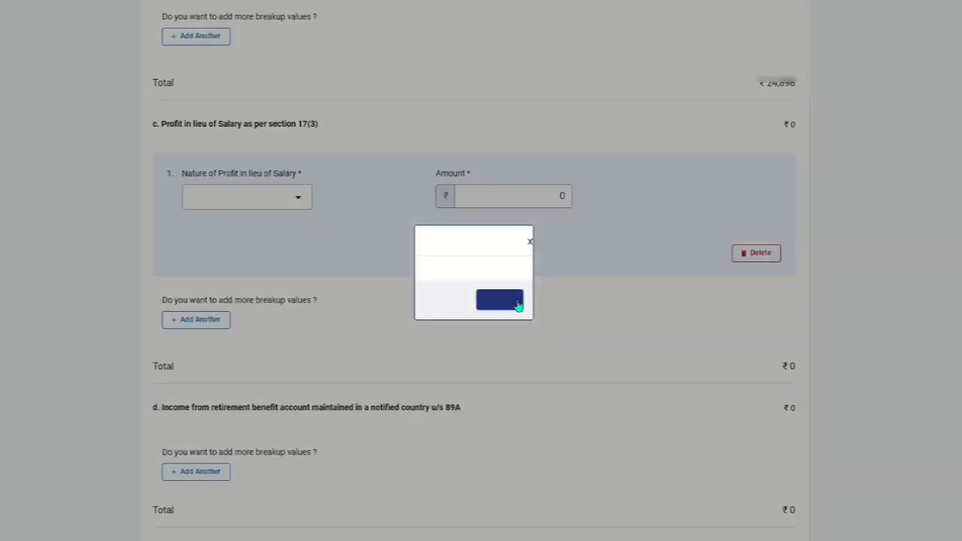
{"action": "left_click", "coordinate": [500, 305]}
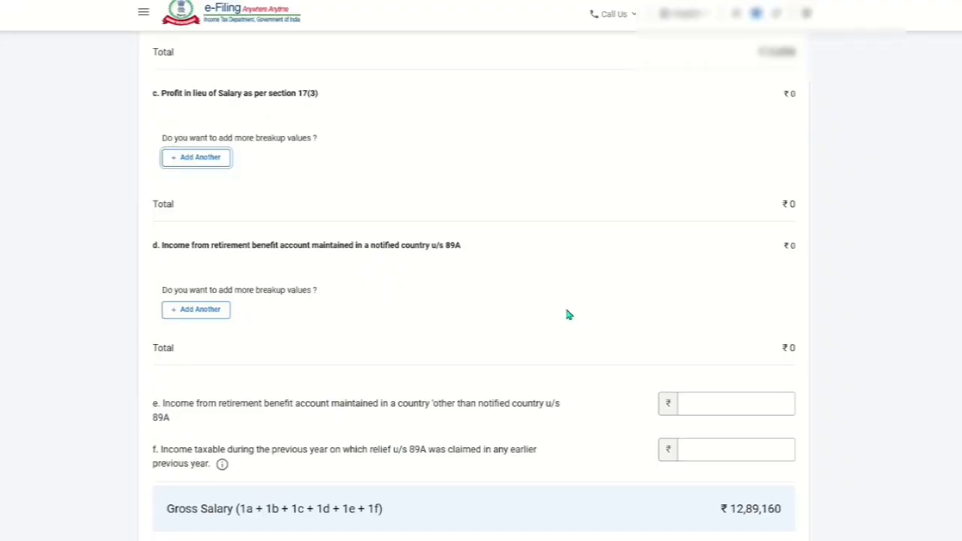
- Select all five empty exempt allowance entries under section 10 and delete them
{"action": "scroll", "coordinate": [567, 314], "scroll_direction": "down", "scroll_amount": 2}
{"action": "left_click", "coordinate": [781, 467]}
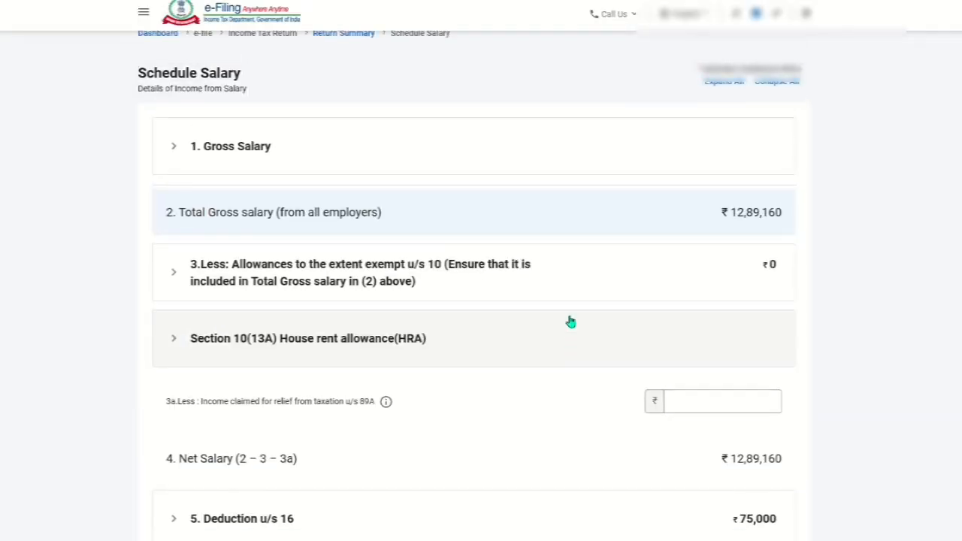
{"action": "scroll", "coordinate": [570, 322], "scroll_direction": "down", "scroll_amount": 3}
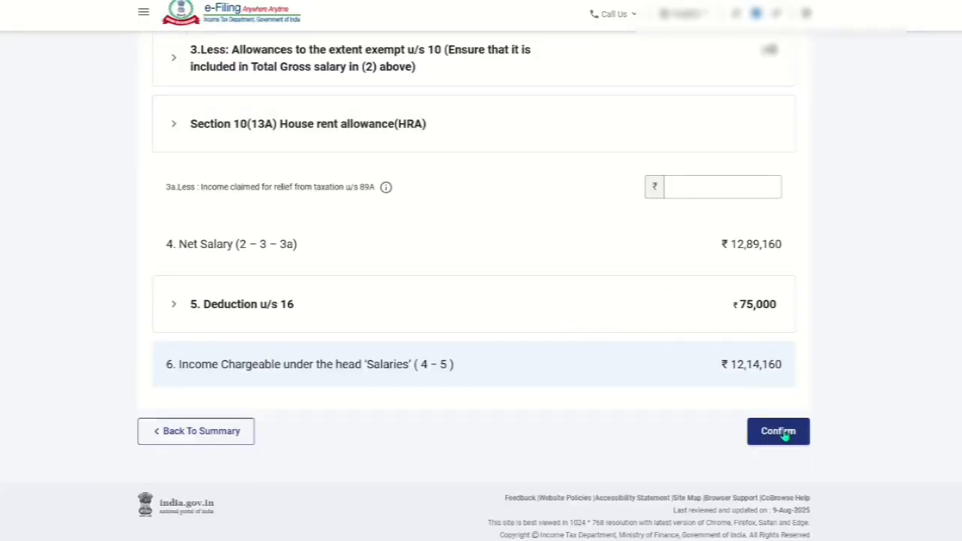
{"action": "left_click", "coordinate": [358, 68]}
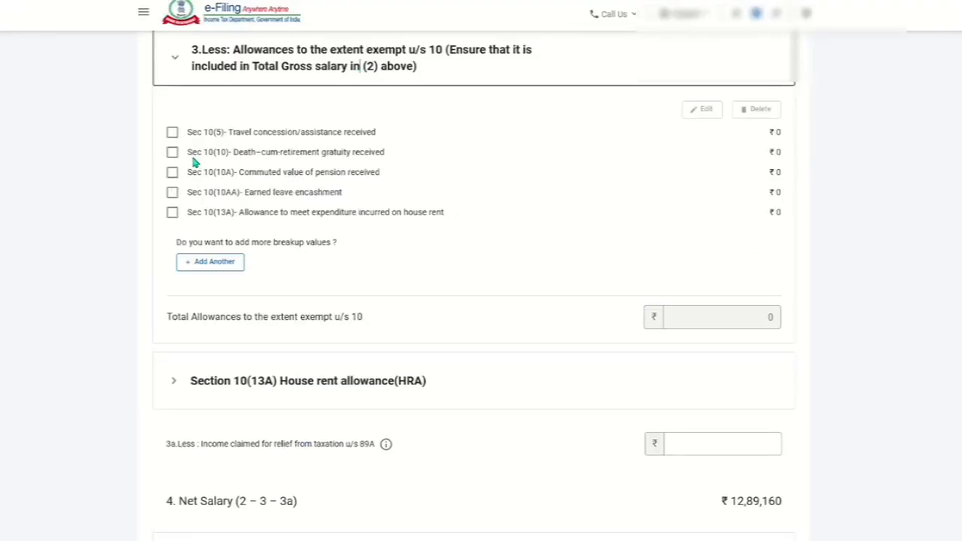
{"action": "left_click", "coordinate": [172, 133]}
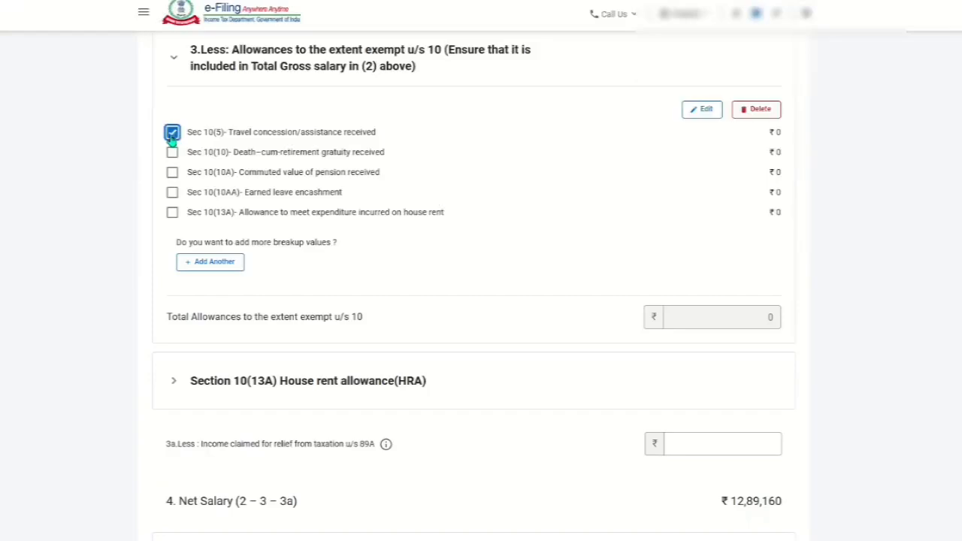
{"action": "left_click", "coordinate": [172, 153]}
{"action": "left_click", "coordinate": [172, 172]}
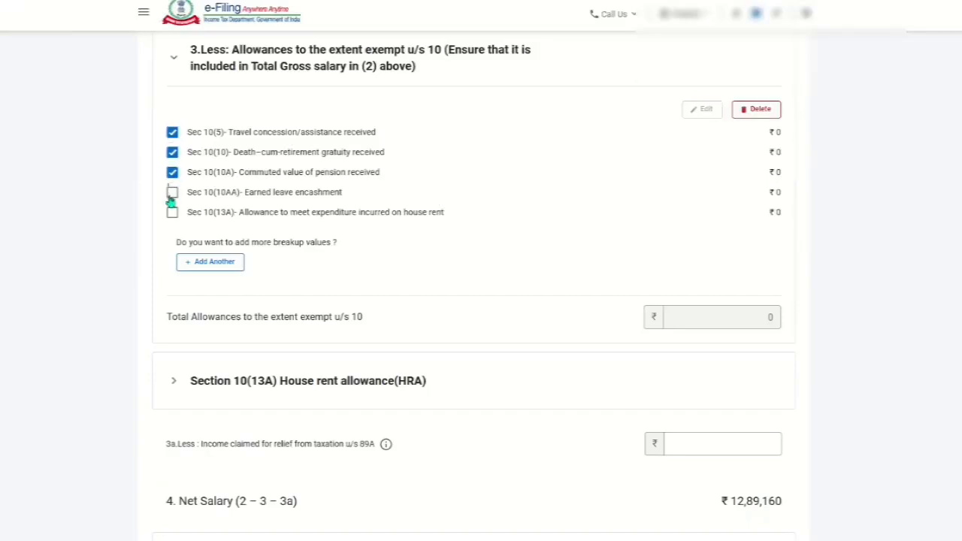
{"action": "left_click", "coordinate": [172, 193]}
{"action": "left_click", "coordinate": [172, 213]}
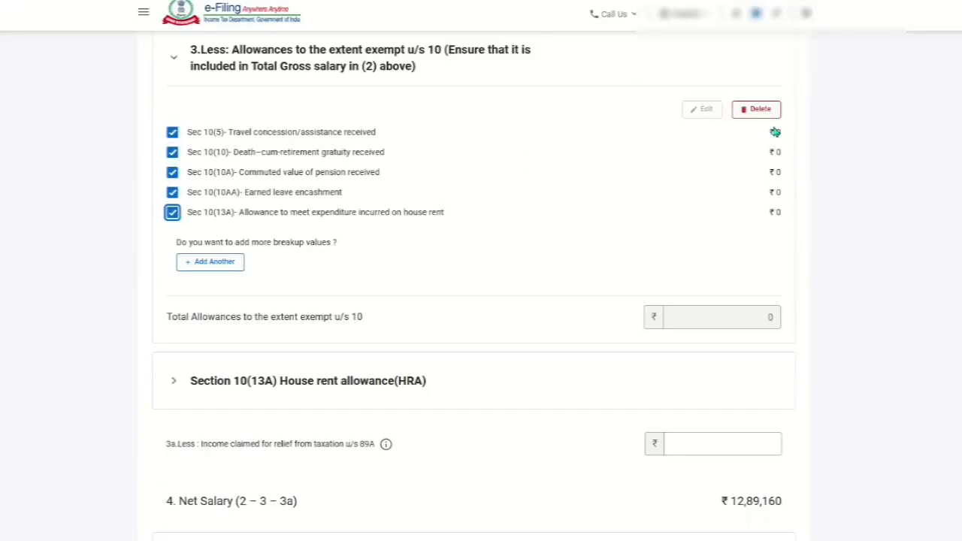
{"action": "left_click", "coordinate": [756, 109]}
{"action": "left_click", "coordinate": [613, 309]}
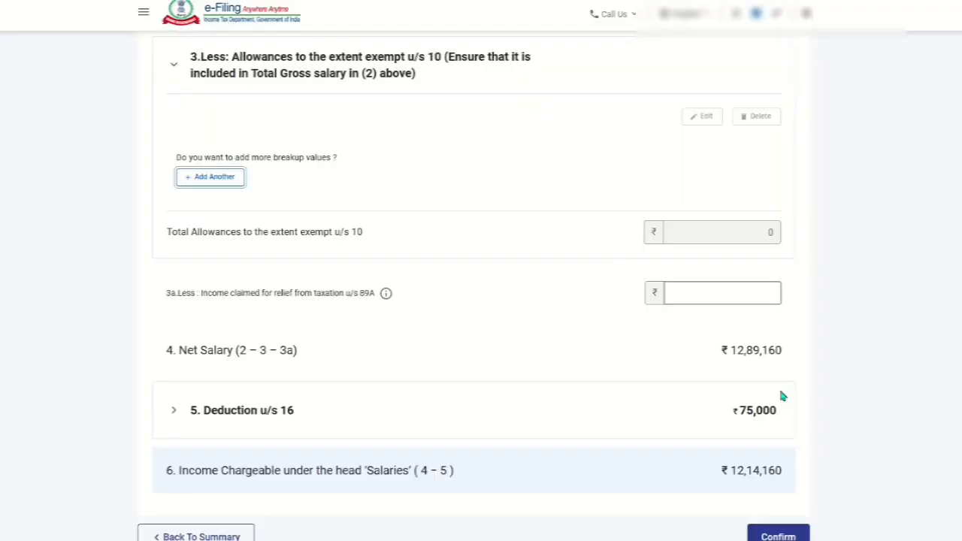
- Confirm Schedule Salary and return to the return summary
{"action": "left_click", "coordinate": [779, 534]}
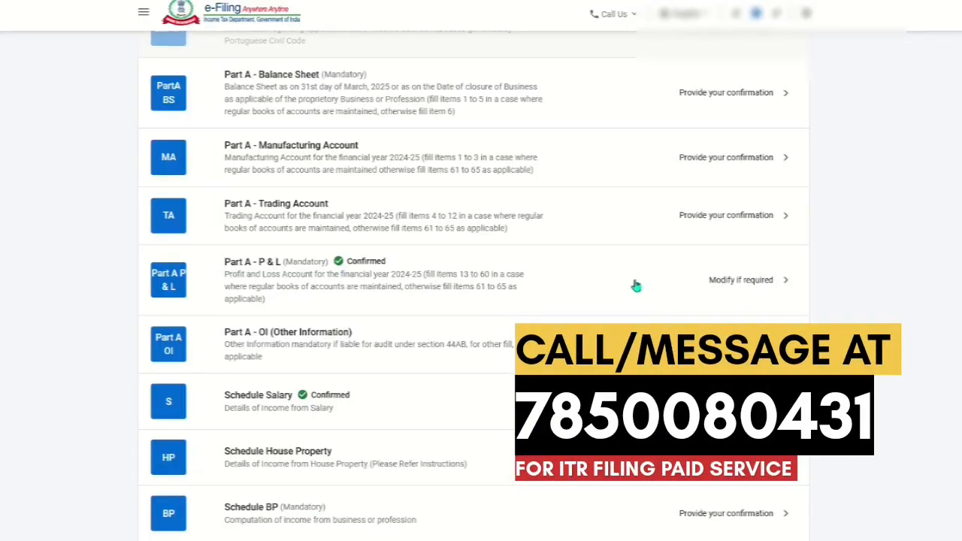
{"action": "scroll", "coordinate": [635, 286], "scroll_direction": "down", "scroll_amount": 20}
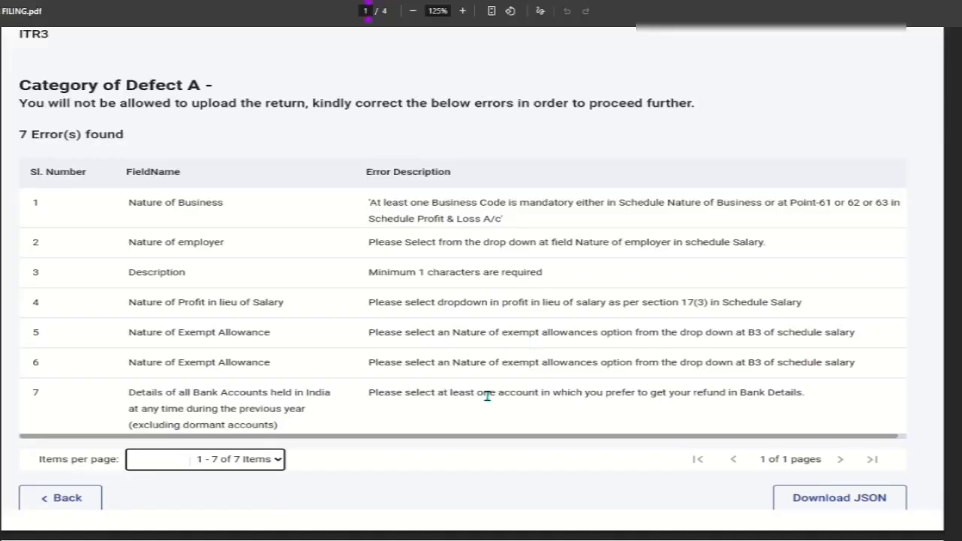
- Switch to FILING.pdf and read through its error list and Schedule CFL pages
{"action": "scroll", "coordinate": [486, 373], "scroll_direction": "down", "scroll_amount": 5}
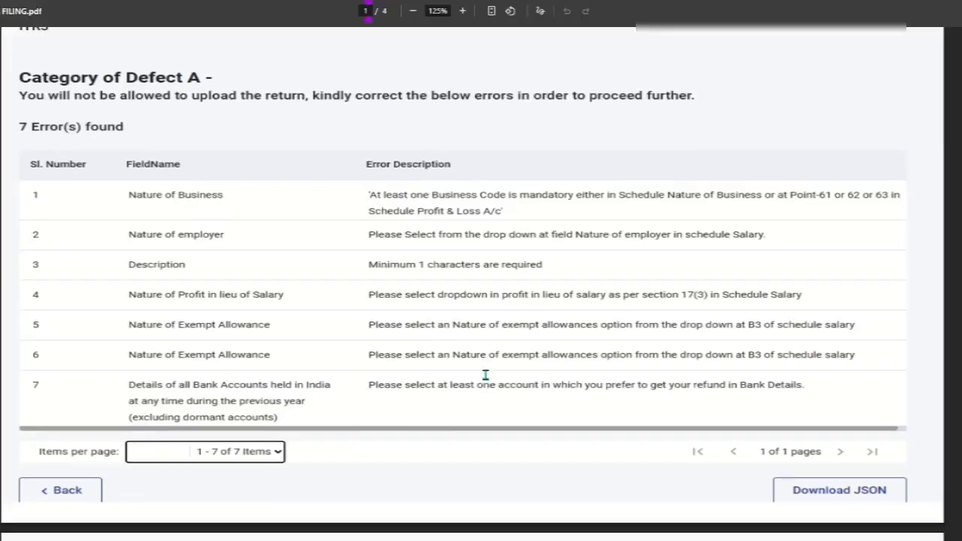
{"action": "scroll", "coordinate": [485, 372], "scroll_direction": "down", "scroll_amount": 2}
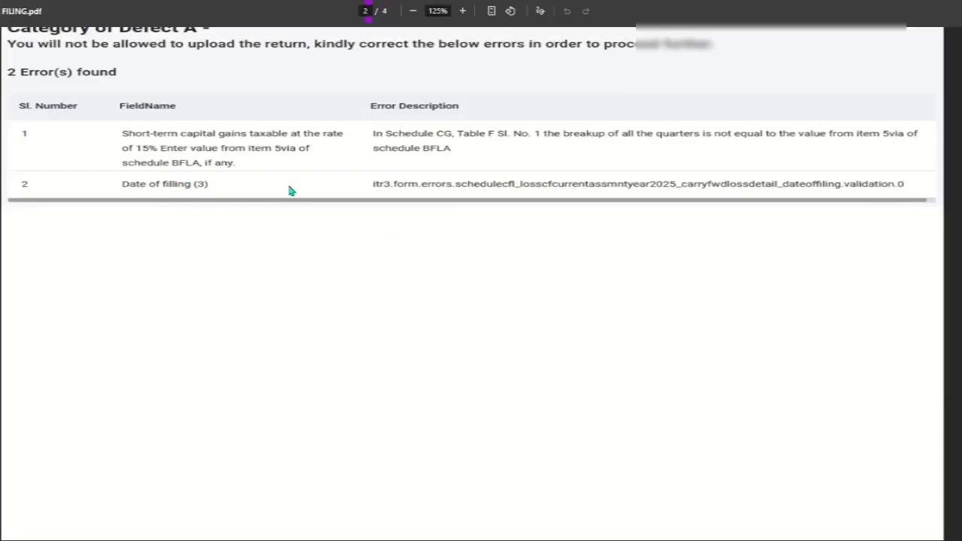
{"action": "scroll", "coordinate": [316, 210], "scroll_direction": "down", "scroll_amount": 10}
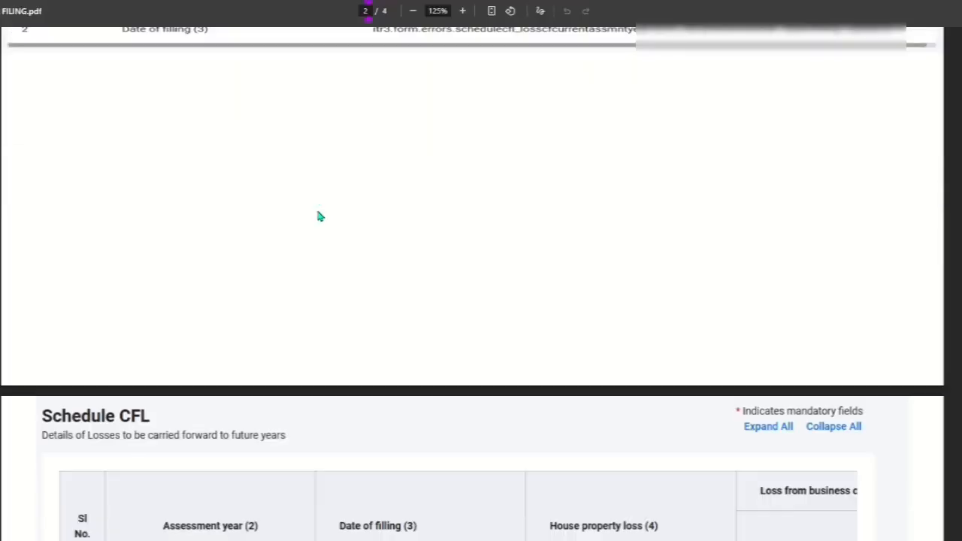
{"action": "scroll", "coordinate": [318, 216], "scroll_direction": "down", "scroll_amount": 5}
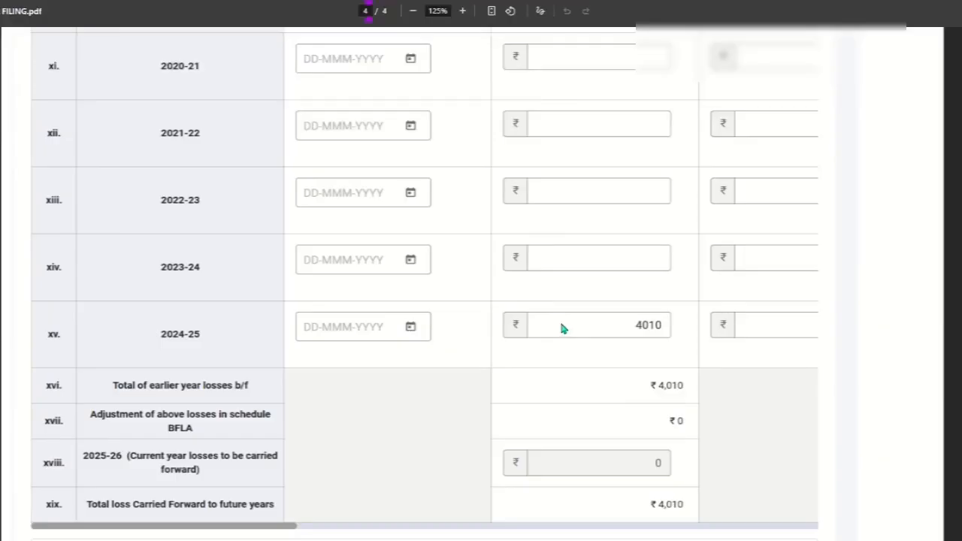
{"action": "scroll", "coordinate": [560, 326], "scroll_direction": "up", "scroll_amount": 15}
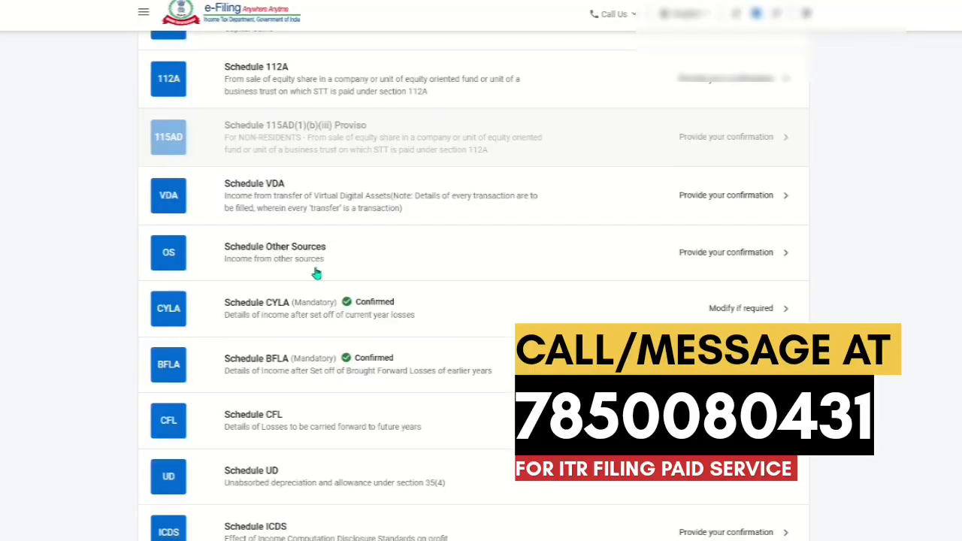
- Open Schedule BFLA to examine the short-term capital gain rows, then go back to the summary
{"action": "scroll", "coordinate": [320, 275], "scroll_direction": "down", "scroll_amount": 3}
{"action": "left_click", "coordinate": [315, 252]}
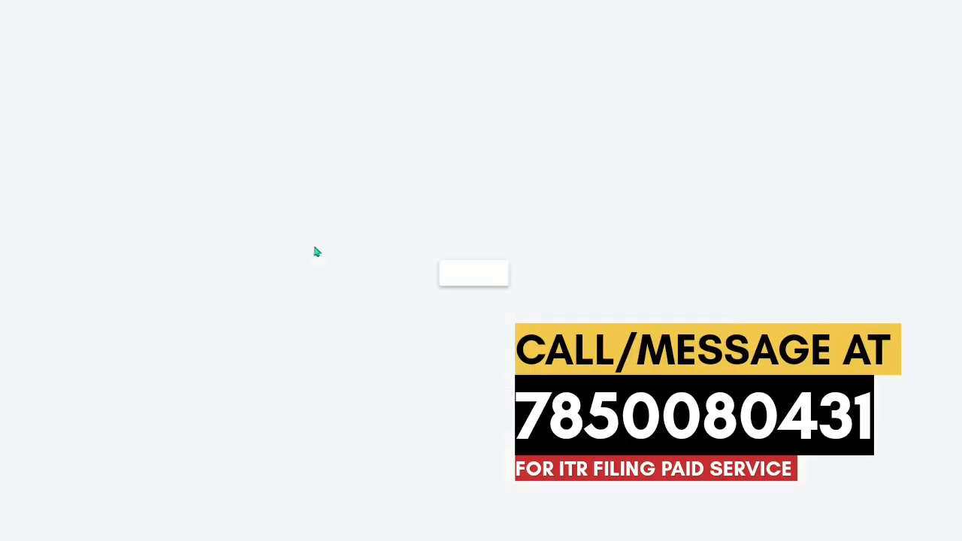
{"action": "scroll", "coordinate": [459, 331], "scroll_direction": "down", "scroll_amount": 3}
{"action": "scroll", "coordinate": [461, 339], "scroll_direction": "up", "scroll_amount": 3}
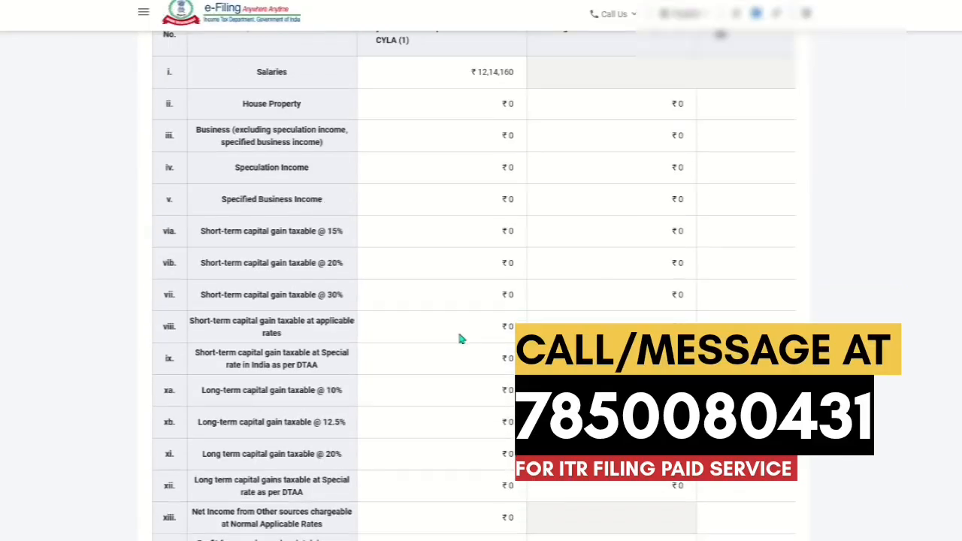
{"action": "scroll", "coordinate": [432, 212], "scroll_direction": "down", "scroll_amount": 1}
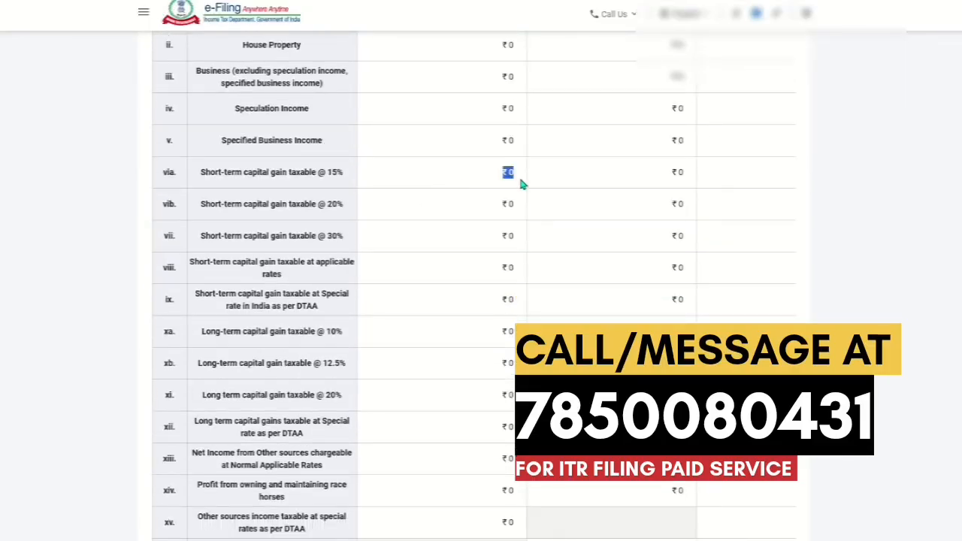
{"action": "left_click", "coordinate": [415, 214]}
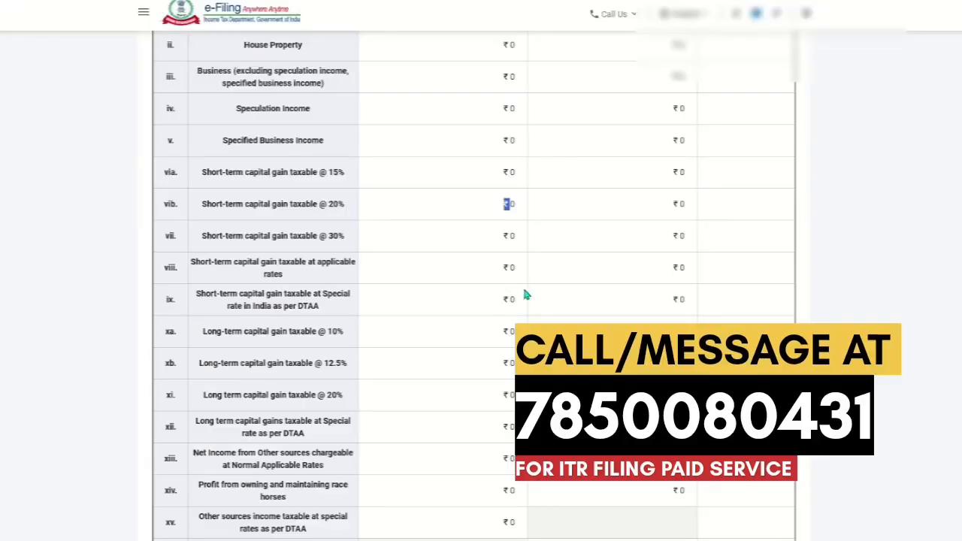
{"action": "scroll", "coordinate": [629, 291], "scroll_direction": "down", "scroll_amount": 2}
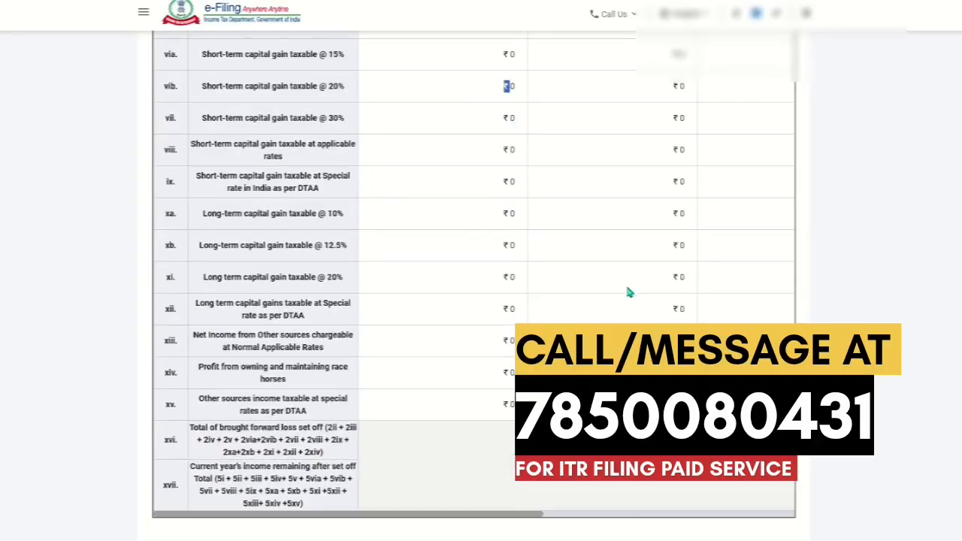
{"action": "scroll", "coordinate": [620, 275], "scroll_direction": "up", "scroll_amount": 1}
{"action": "scroll", "coordinate": [609, 260], "scroll_direction": "down", "scroll_amount": 3}
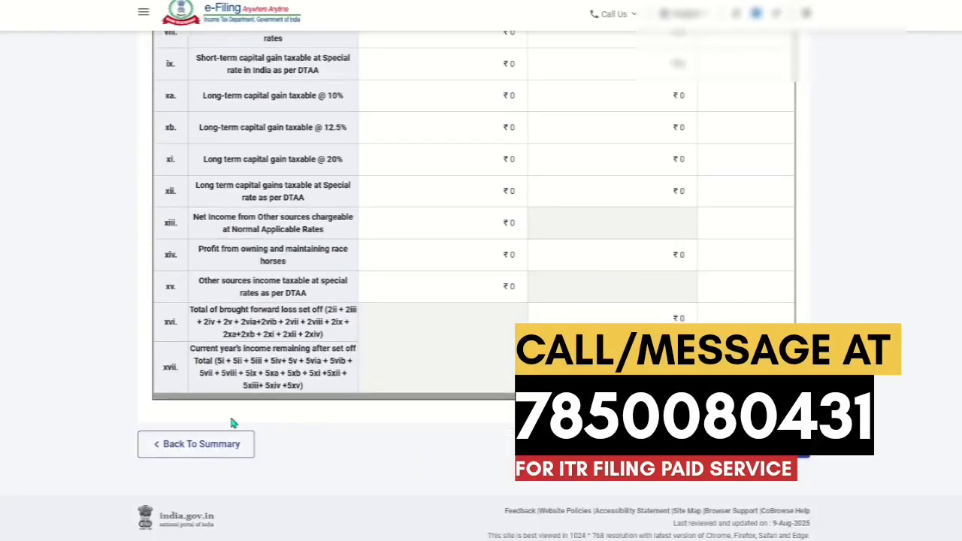
{"action": "left_click", "coordinate": [183, 444]}
- Open Schedule CG from the return summary
{"action": "scroll", "coordinate": [316, 372], "scroll_direction": "down", "scroll_amount": 2}
{"action": "scroll", "coordinate": [338, 377], "scroll_direction": "down", "scroll_amount": 6}
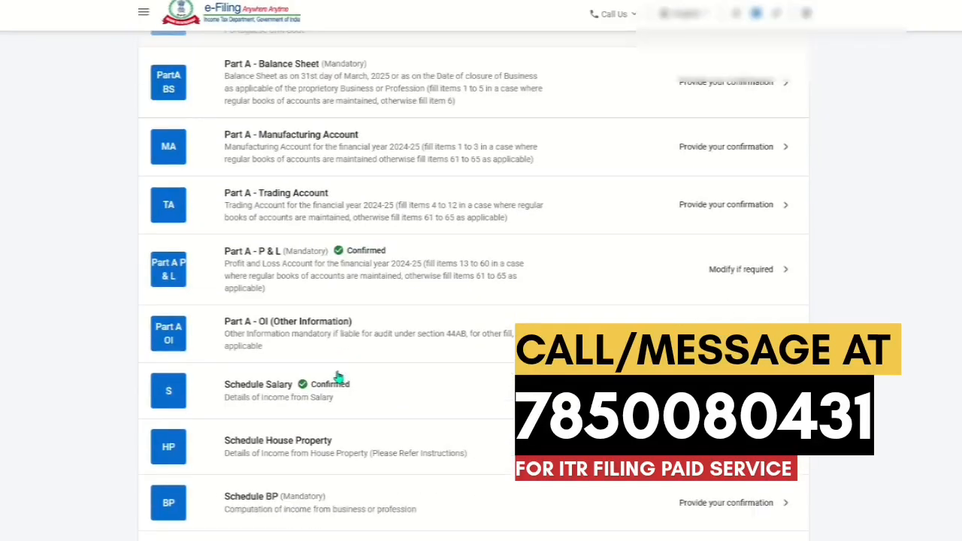
{"action": "scroll", "coordinate": [338, 377], "scroll_direction": "down", "scroll_amount": 2}
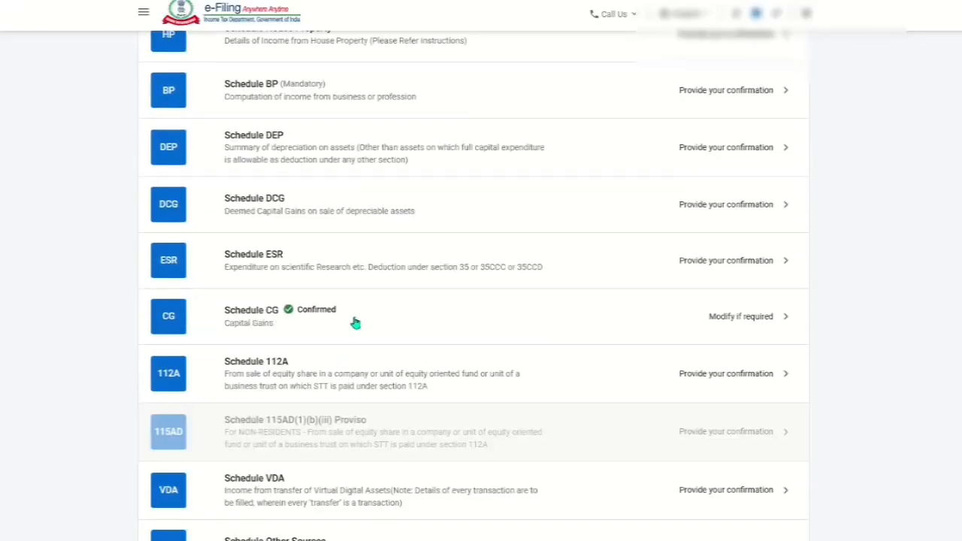
{"action": "left_click", "coordinate": [354, 322]}
{"action": "left_click", "coordinate": [487, 301]}
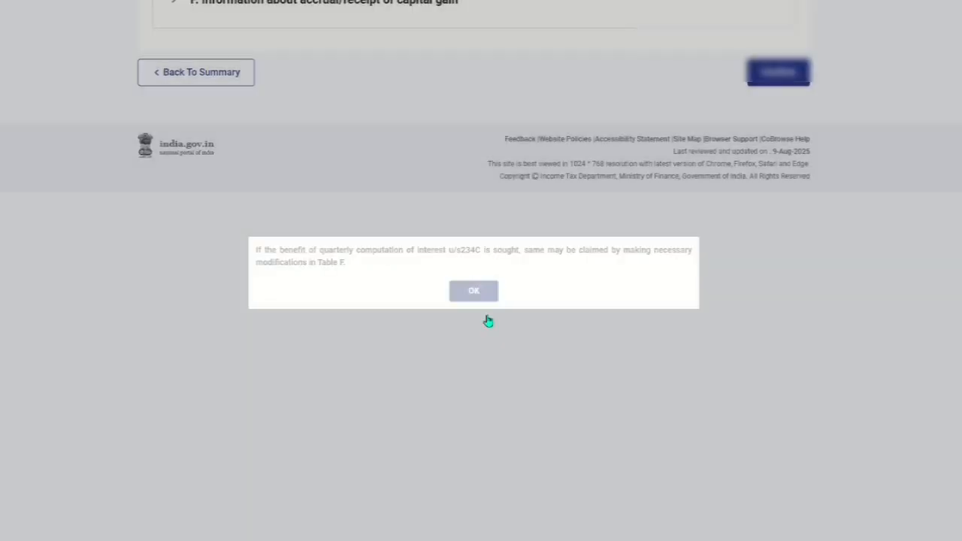
- Expand the short-term capital gain section of Schedule CG and examine the equity share (STT paid) details
{"action": "scroll", "coordinate": [627, 386], "scroll_direction": "up", "scroll_amount": 8}
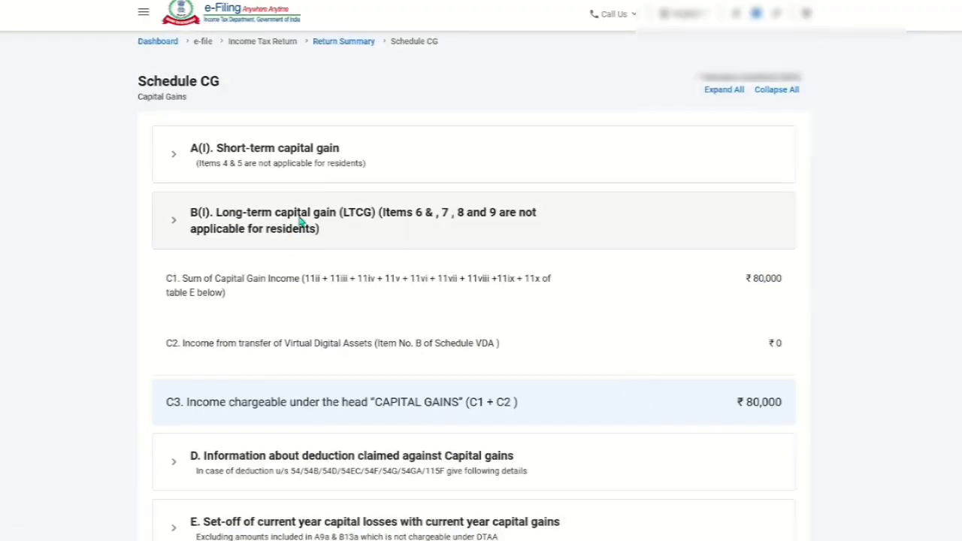
{"action": "left_click", "coordinate": [302, 161]}
{"action": "scroll", "coordinate": [331, 376], "scroll_direction": "down", "scroll_amount": 2}
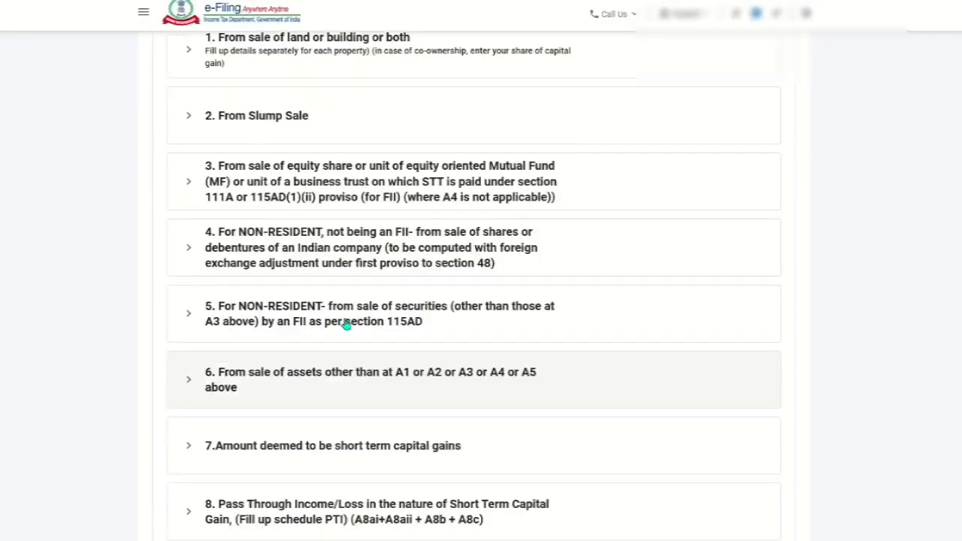
{"action": "left_click", "coordinate": [398, 197]}
{"action": "scroll", "coordinate": [663, 369], "scroll_direction": "down", "scroll_amount": 2}
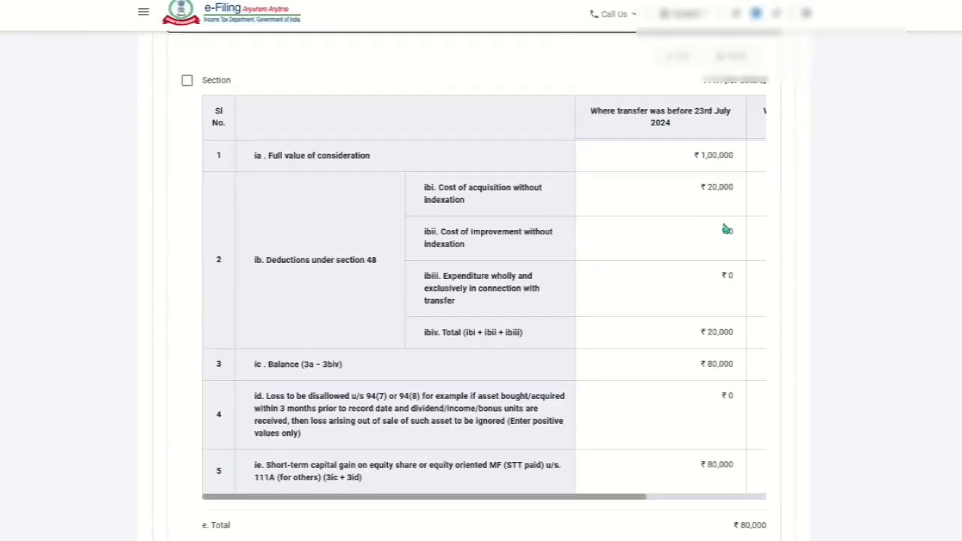
{"action": "left_click_drag", "start_coordinate": [686, 111], "coordinate": [724, 127]}
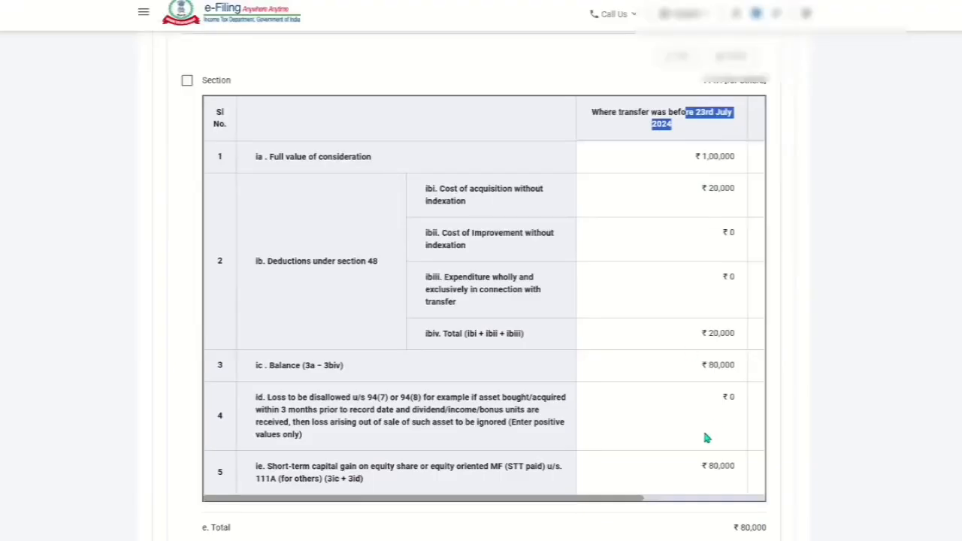
{"action": "scroll", "coordinate": [706, 438], "scroll_direction": "down", "scroll_amount": 1}
{"action": "scroll", "coordinate": [728, 419], "scroll_direction": "down", "scroll_amount": 1}
{"action": "scroll", "coordinate": [727, 419], "scroll_direction": "down", "scroll_amount": 3}
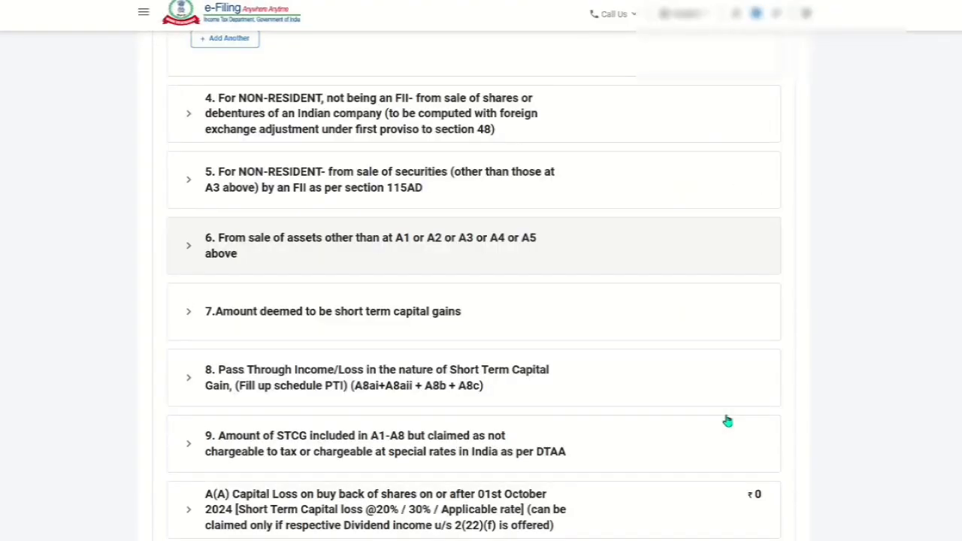
{"action": "scroll", "coordinate": [726, 421], "scroll_direction": "down", "scroll_amount": 3}
{"action": "scroll", "coordinate": [486, 397], "scroll_direction": "down", "scroll_amount": 3}
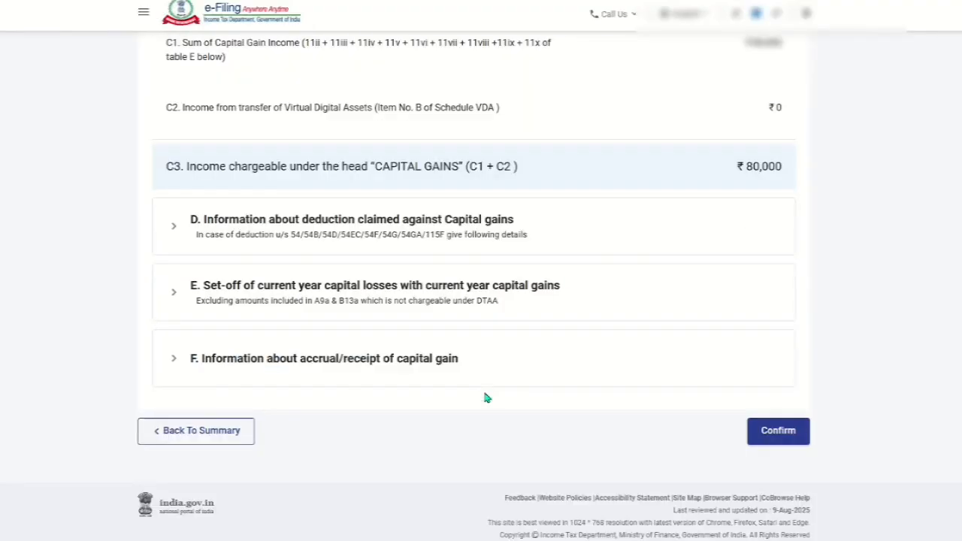
- In Table F of accrual/receipt of capital gain, enter 80000 as 15% short-term gain up to 15/6, then confirm Schedule CG
{"action": "left_click", "coordinate": [351, 364]}
{"action": "scroll", "coordinate": [493, 399], "scroll_direction": "down", "scroll_amount": 2}
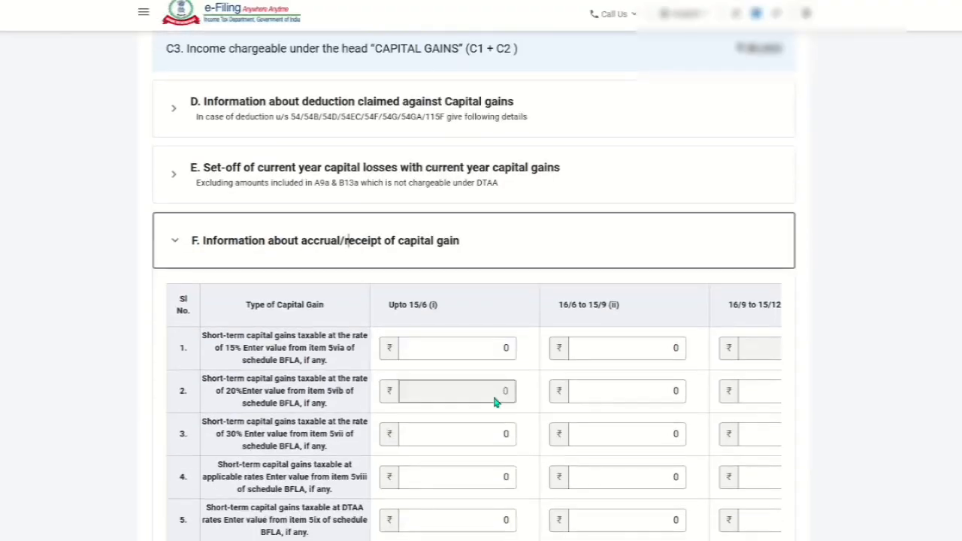
{"action": "left_click", "coordinate": [473, 287]}
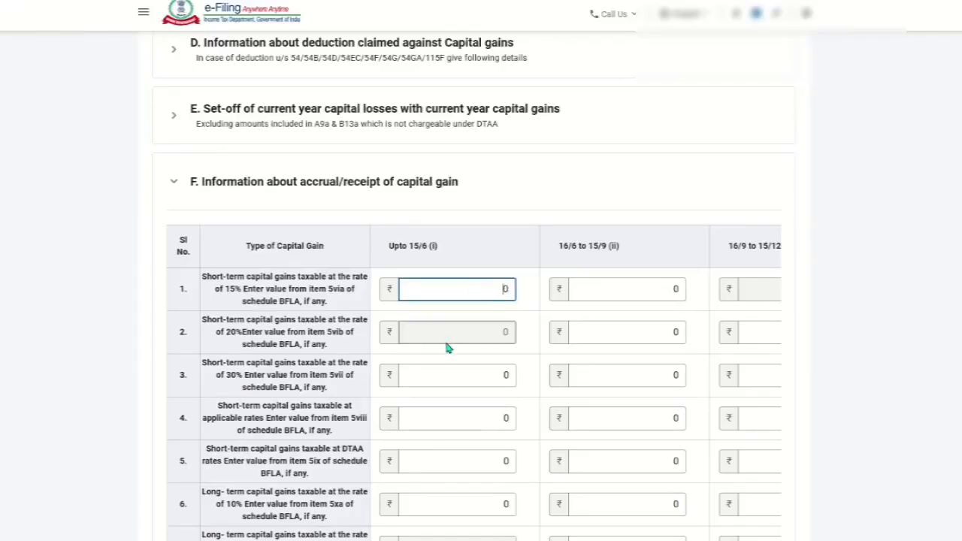
{"action": "scroll", "coordinate": [806, 279], "scroll_direction": "up", "scroll_amount": 8}
{"action": "scroll", "coordinate": [800, 304], "scroll_direction": "down", "scroll_amount": 10}
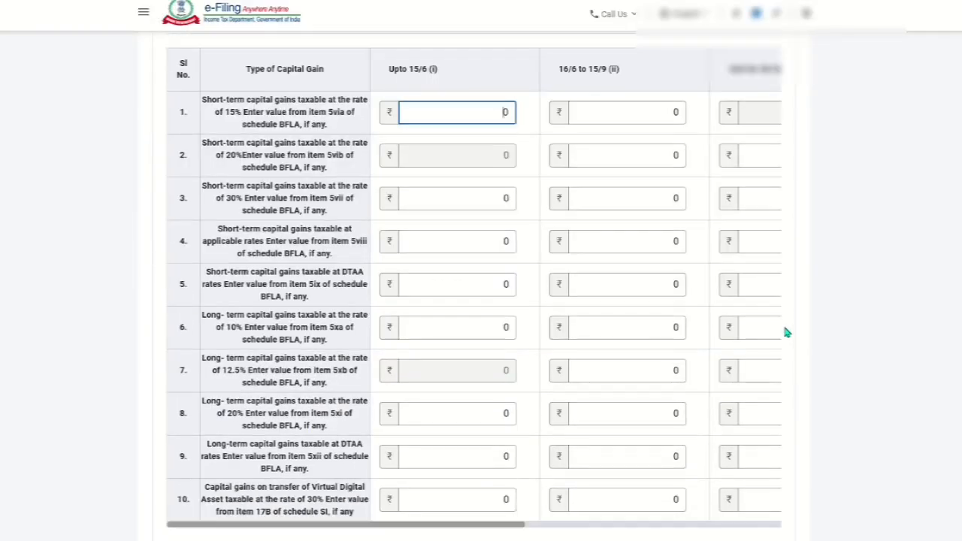
{"action": "scroll", "coordinate": [786, 332], "scroll_direction": "up", "scroll_amount": 1}
{"action": "type", "text": "0000"}
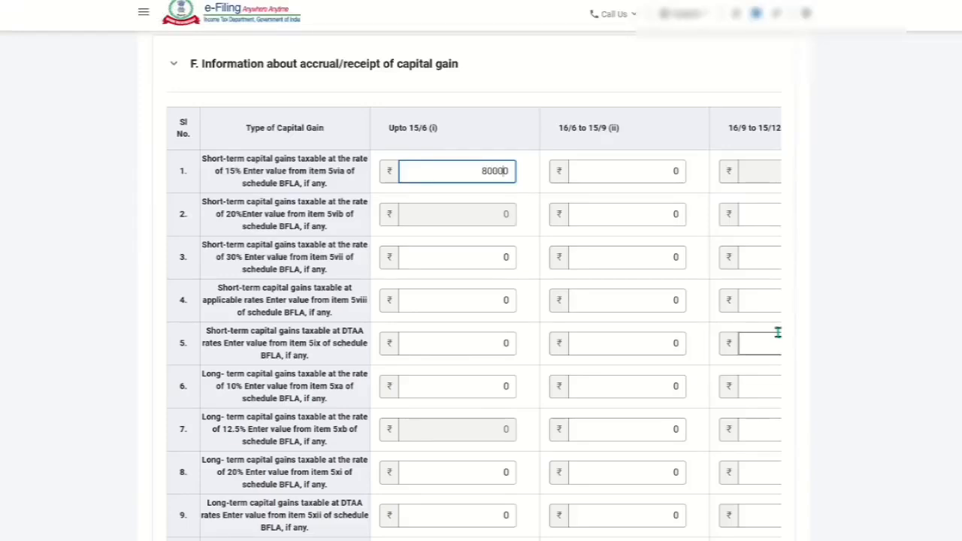
{"action": "left_click", "coordinate": [614, 177]}
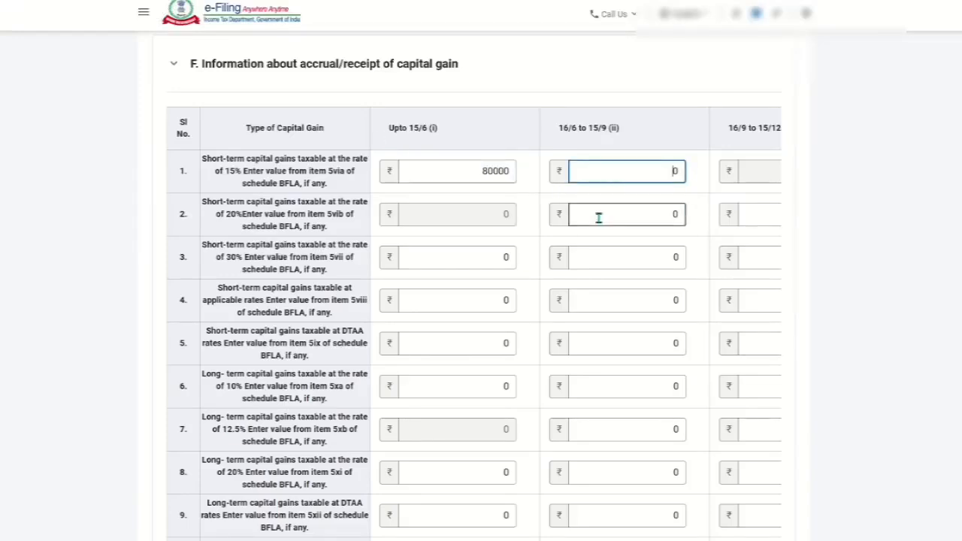
{"action": "left_click_drag", "start_coordinate": [482, 171], "coordinate": [513, 171]}
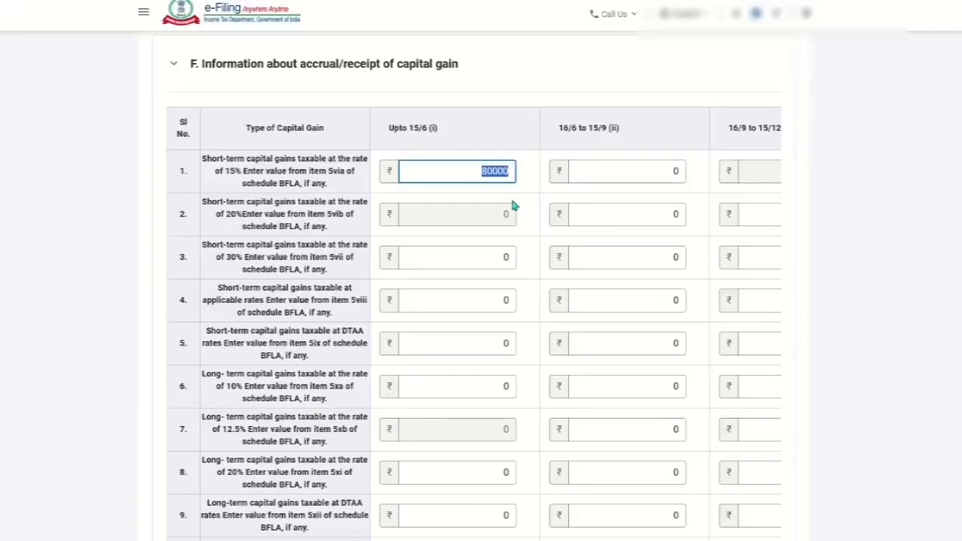
{"action": "left_click", "coordinate": [651, 252]}
{"action": "scroll", "coordinate": [601, 240], "scroll_direction": "down", "scroll_amount": 2}
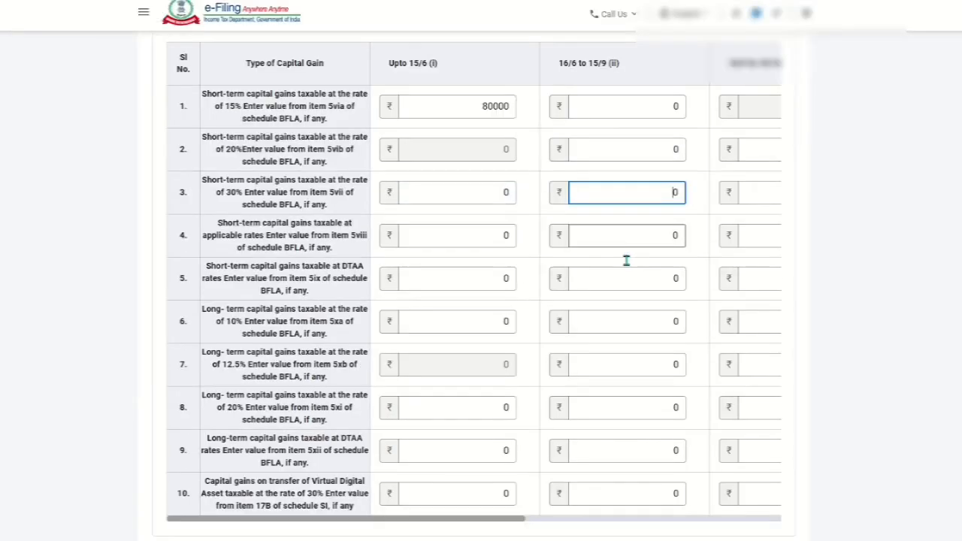
{"action": "scroll", "coordinate": [626, 260], "scroll_direction": "down", "scroll_amount": 2}
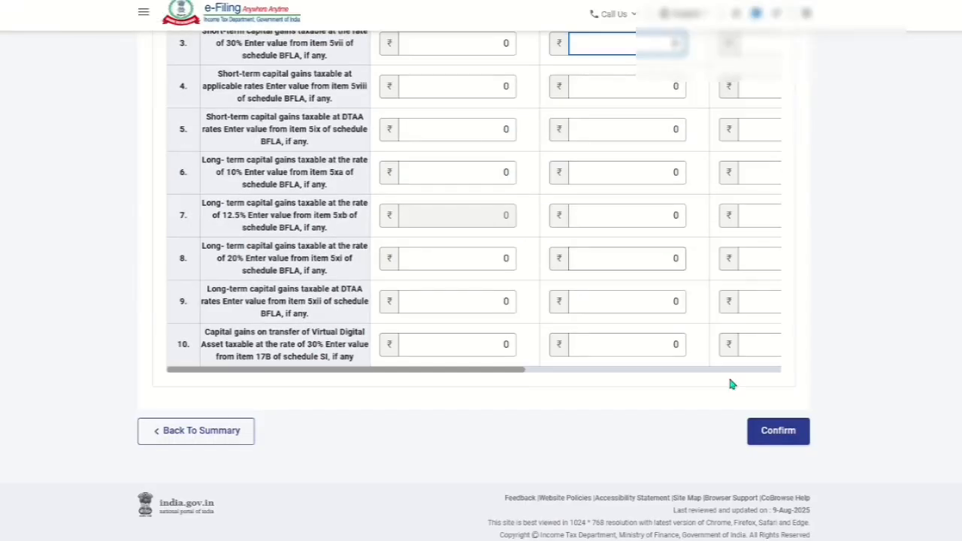
{"action": "left_click", "coordinate": [775, 431]}
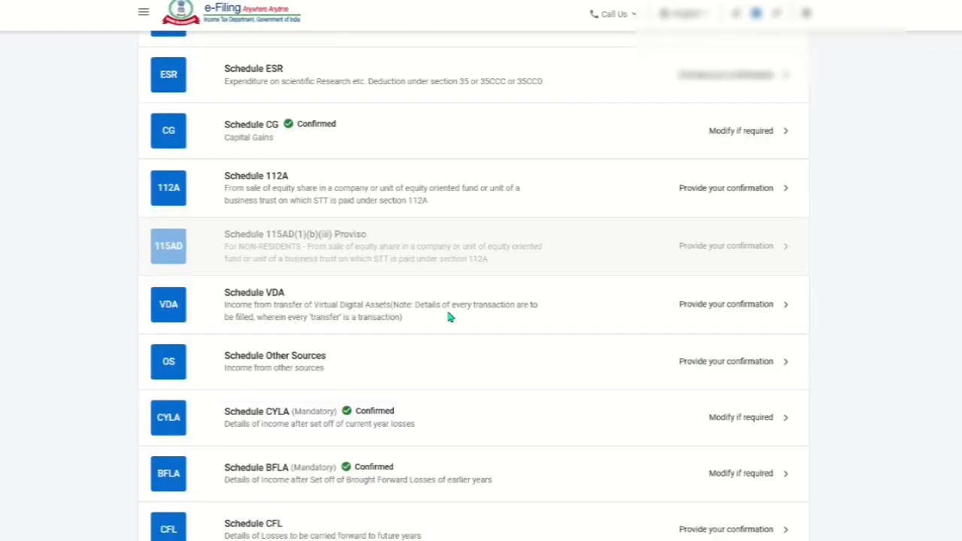
- Open Schedule VDA, add a transfer entry with acquisition date 09-Jul-2024 and transfer date 18-Mar-2025
{"action": "left_click", "coordinate": [288, 307]}
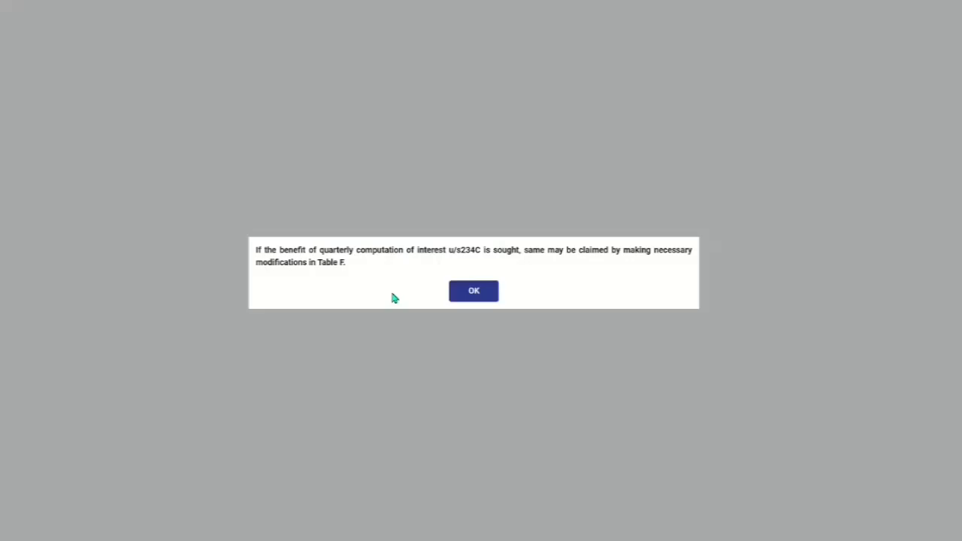
{"action": "left_click", "coordinate": [474, 297]}
{"action": "left_click", "coordinate": [220, 243]}
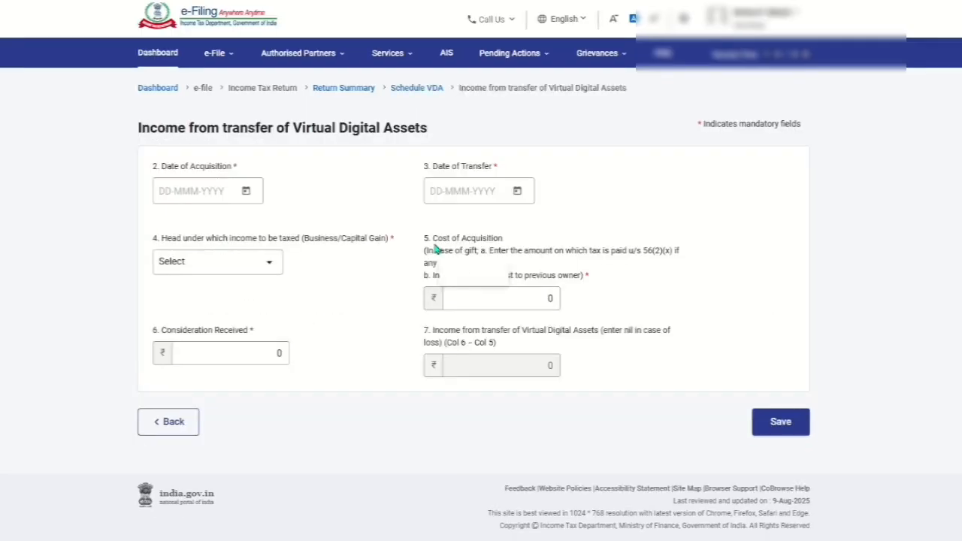
{"action": "left_click", "coordinate": [249, 191]}
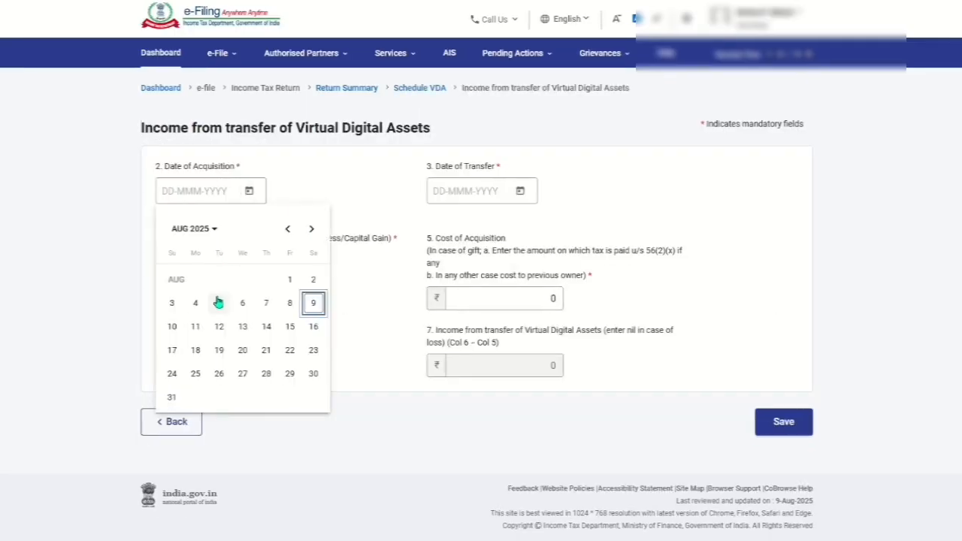
{"action": "left_click", "coordinate": [191, 230]}
{"action": "left_click", "coordinate": [174, 312]}
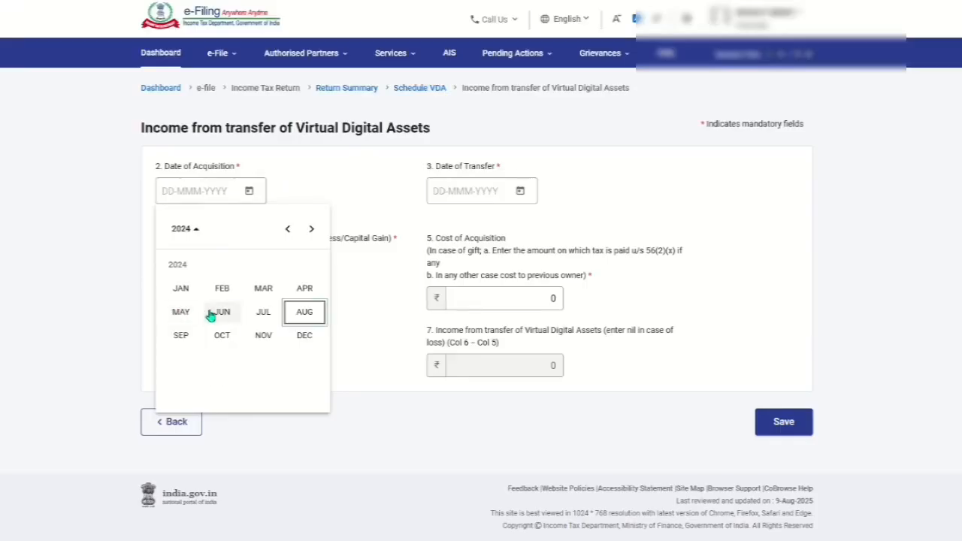
{"action": "left_click", "coordinate": [256, 312]}
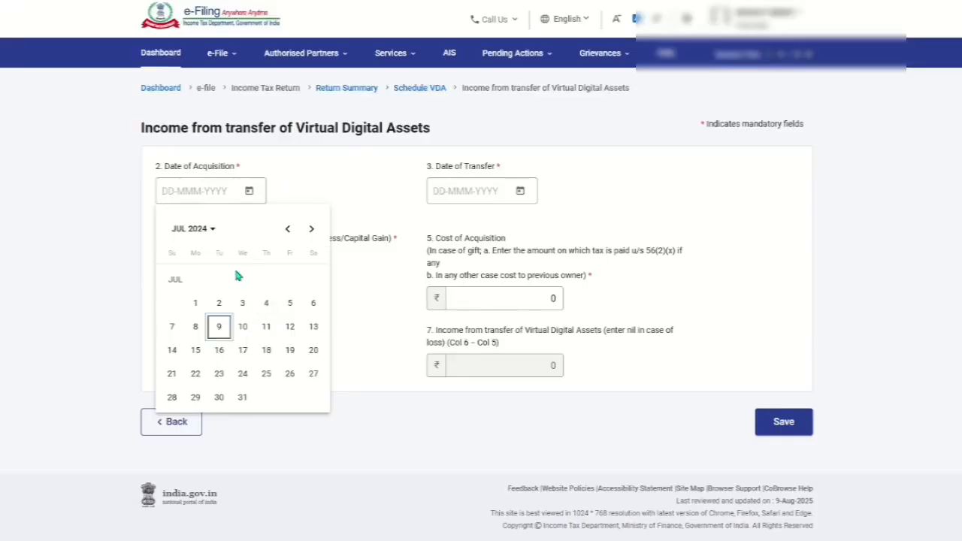
{"action": "left_click", "coordinate": [219, 327]}
{"action": "left_click", "coordinate": [520, 191]}
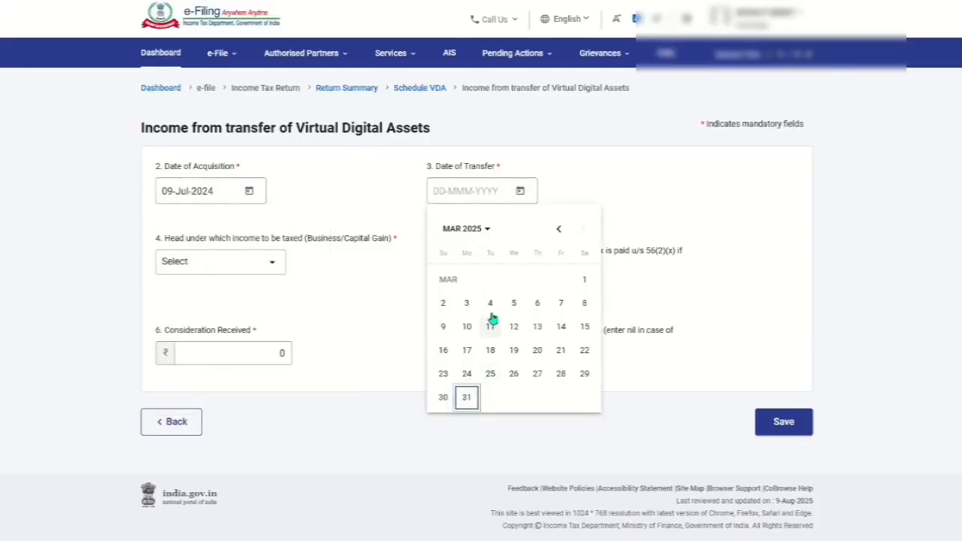
{"action": "left_click", "coordinate": [490, 350]}
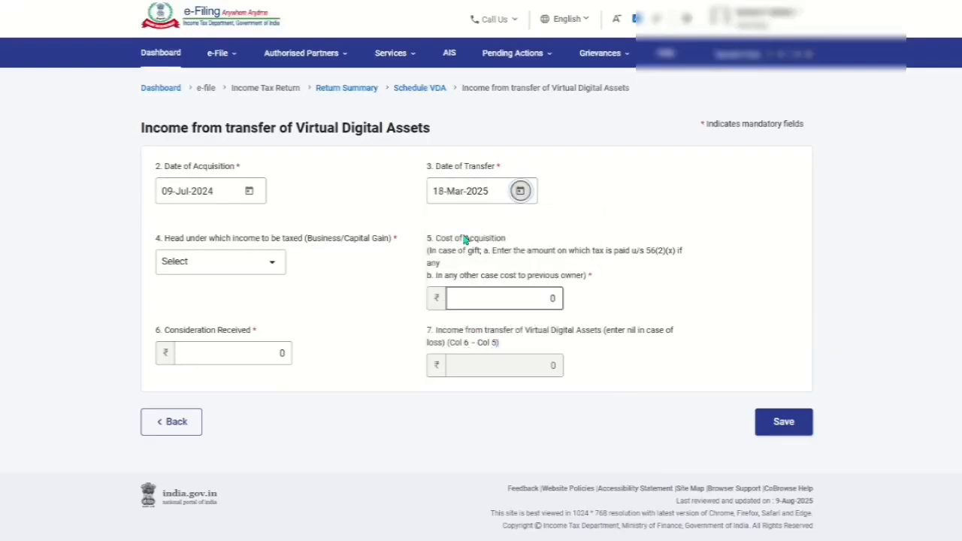
- Enter cost 100000 and consideration 150000 under the Capital Gain head, save the entry and confirm Schedule VDA
{"action": "left_click", "coordinate": [517, 297]}
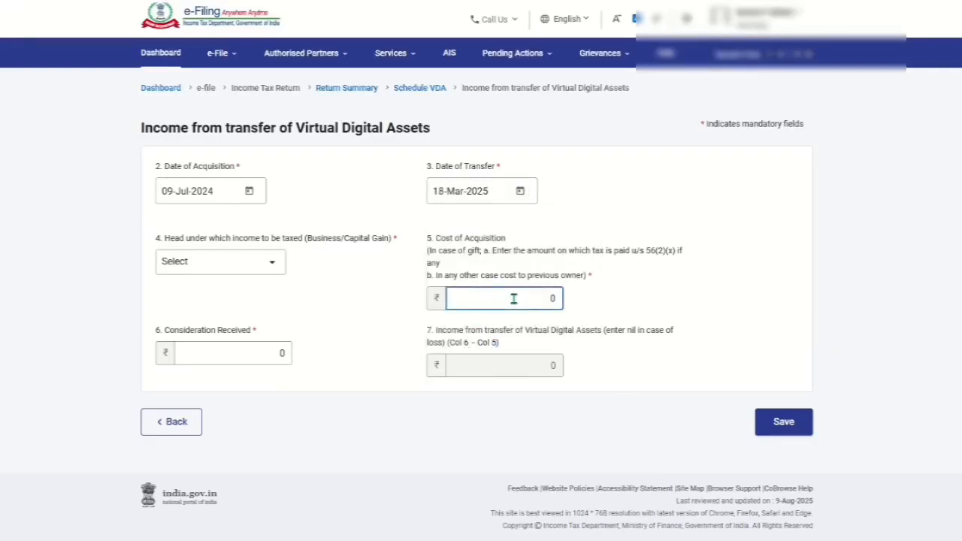
{"action": "type", "text": "100000"}
{"action": "left_click", "coordinate": [255, 357]}
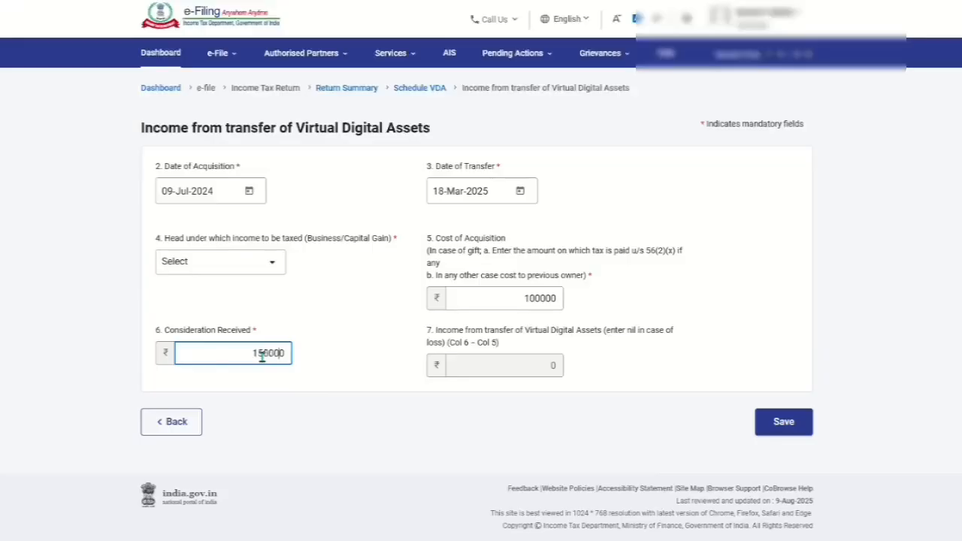
{"action": "left_click", "coordinate": [492, 372]}
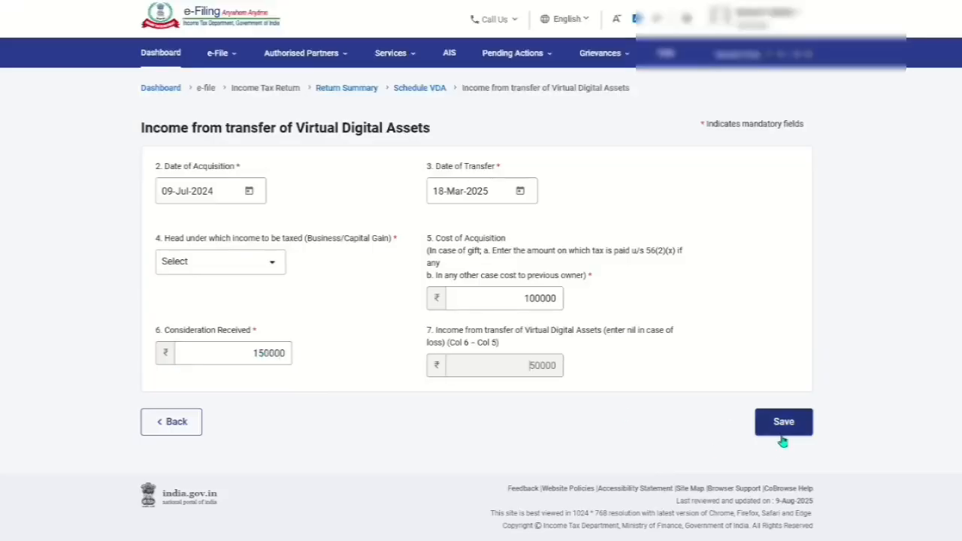
{"action": "left_click", "coordinate": [269, 263]}
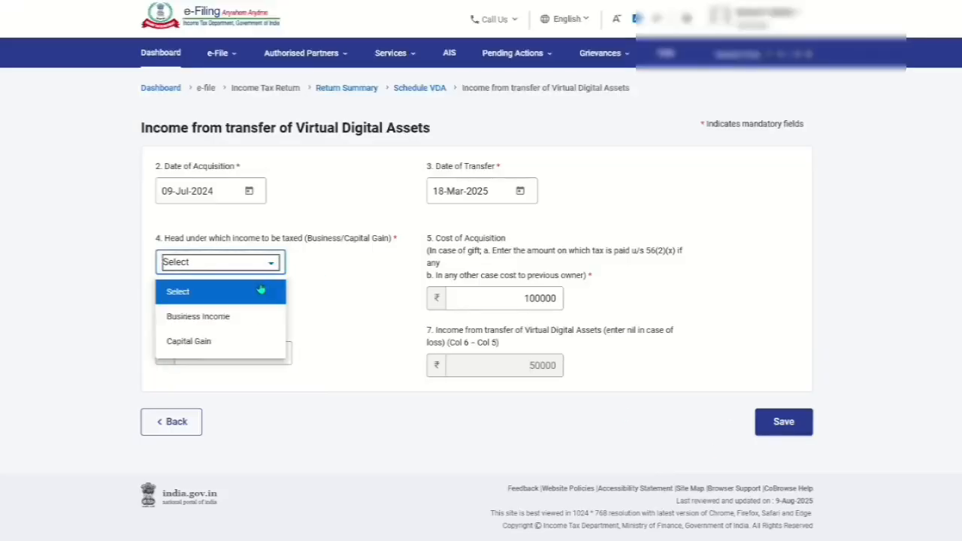
{"action": "left_click", "coordinate": [215, 336]}
{"action": "left_click", "coordinate": [784, 422]}
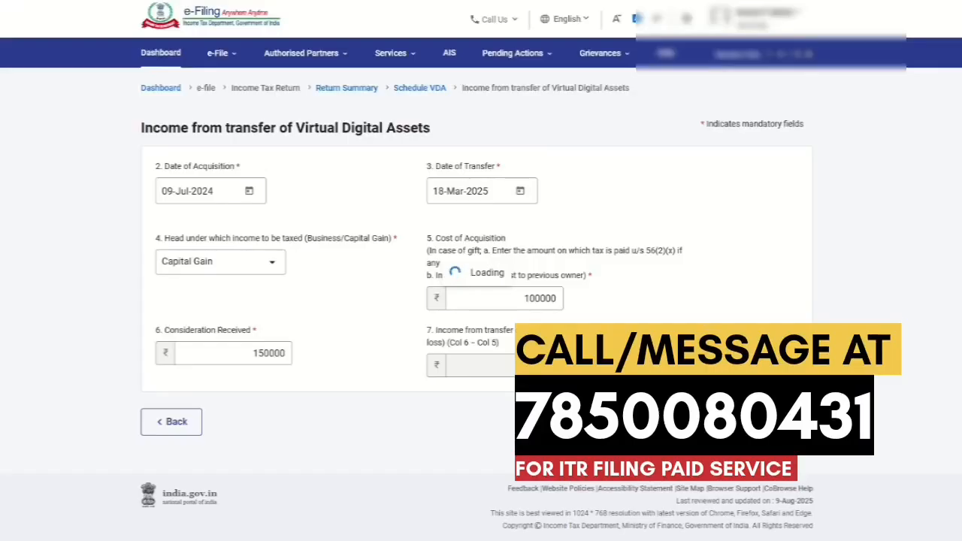
{"action": "scroll", "coordinate": [473, 301], "scroll_direction": "down", "scroll_amount": 3}
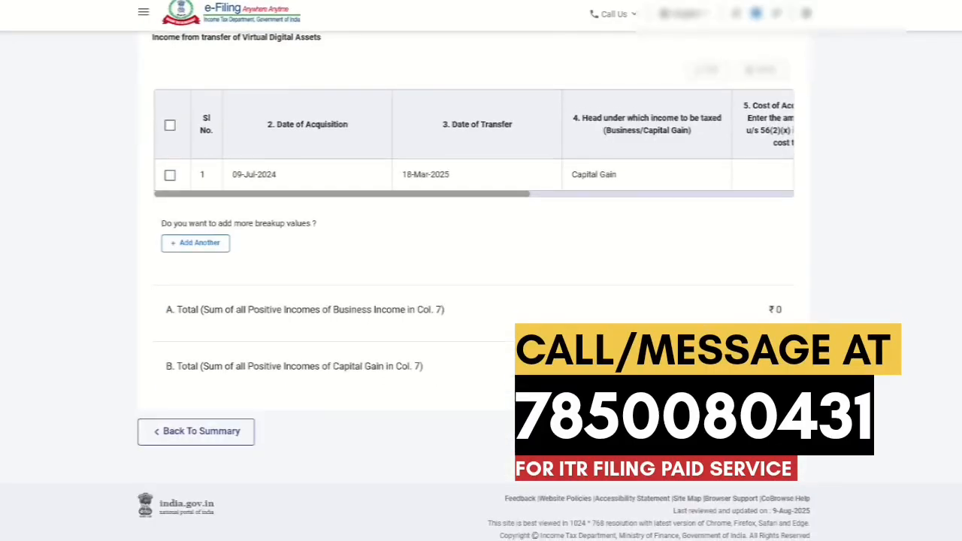
{"action": "left_click", "coordinate": [779, 433]}
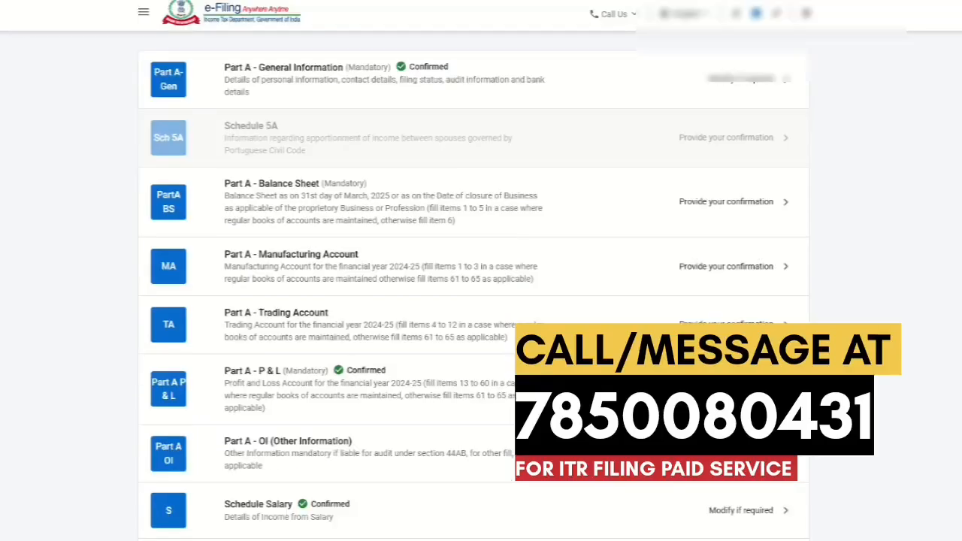
- Reopen Schedule CG, enter 50000 as virtual digital asset gain in row 10 of Table F, and confirm the schedule
{"action": "scroll", "coordinate": [473, 286], "scroll_direction": "down", "scroll_amount": 7}
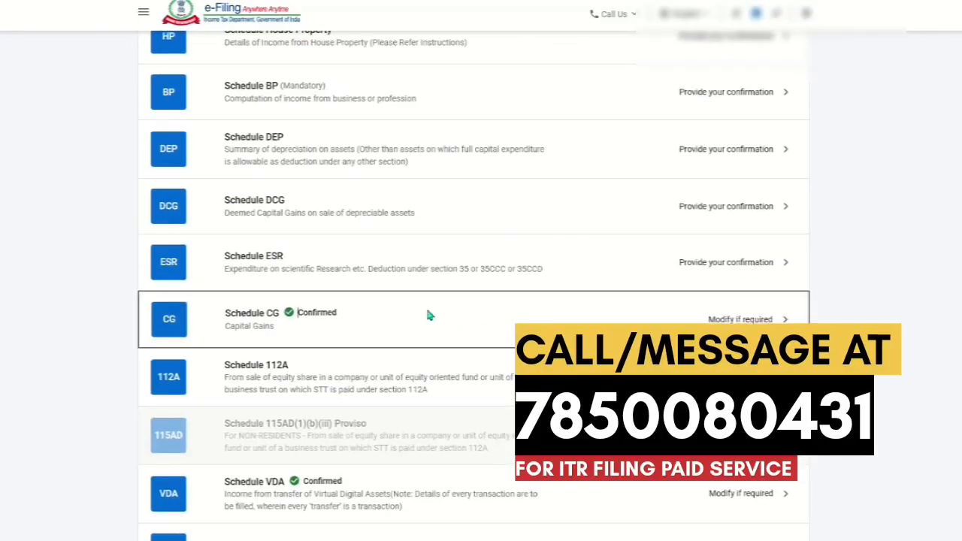
{"action": "left_click", "coordinate": [427, 309]}
{"action": "left_click", "coordinate": [473, 291]}
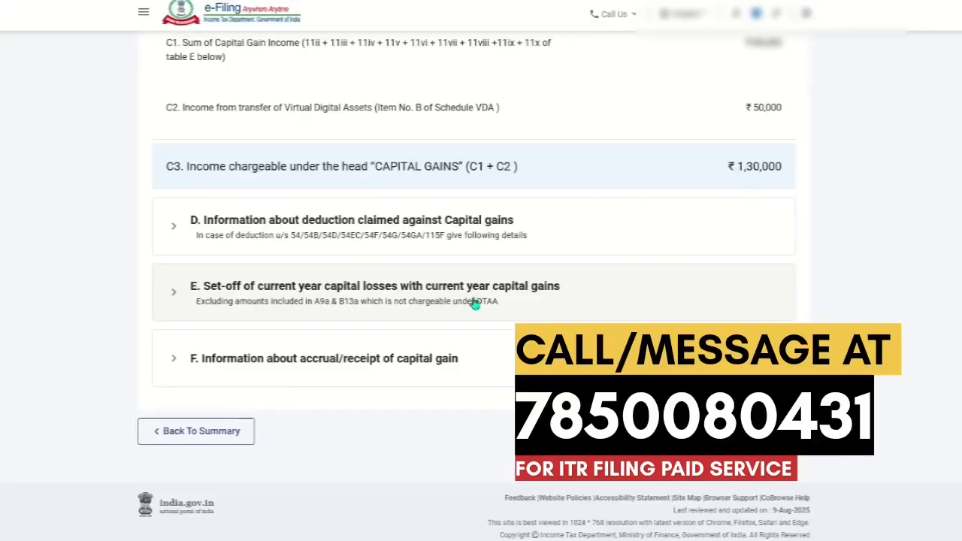
{"action": "left_click", "coordinate": [373, 367]}
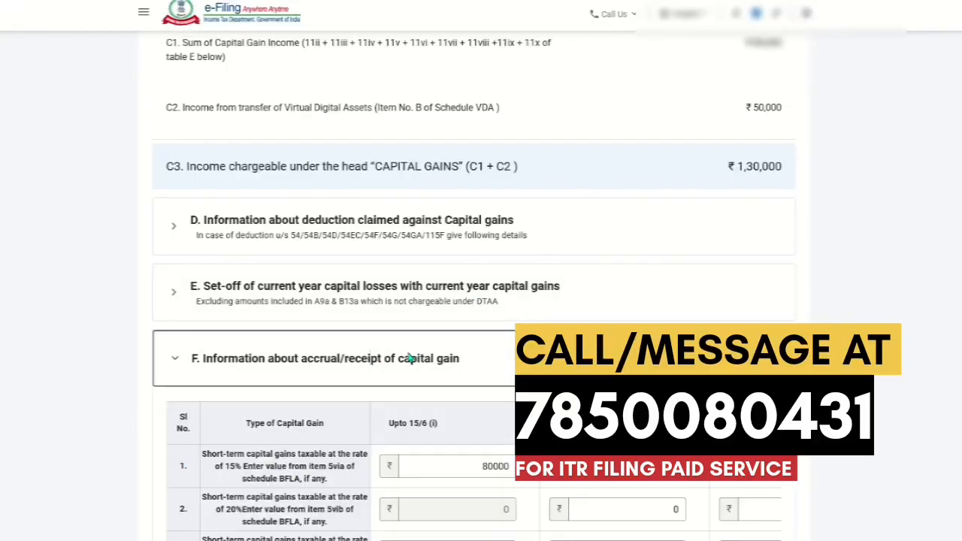
{"action": "scroll", "coordinate": [463, 354], "scroll_direction": "down", "scroll_amount": 6}
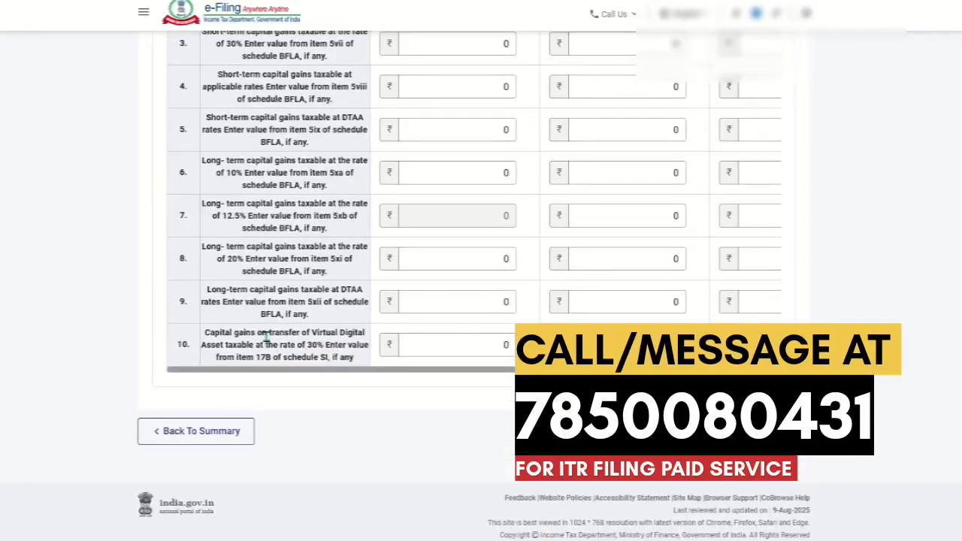
{"action": "left_click_drag", "start_coordinate": [268, 332], "coordinate": [354, 348]}
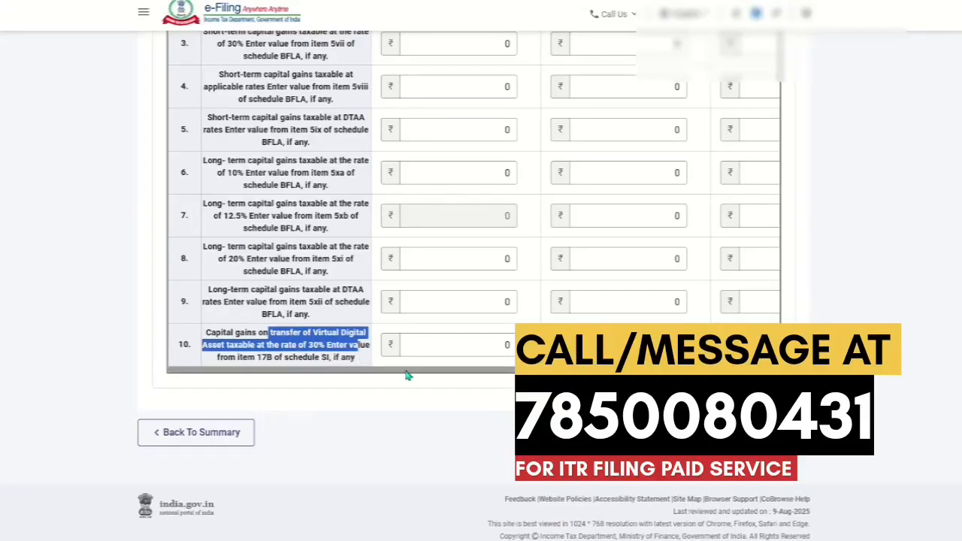
{"action": "left_click_drag", "start_coordinate": [408, 371], "coordinate": [484, 369]}
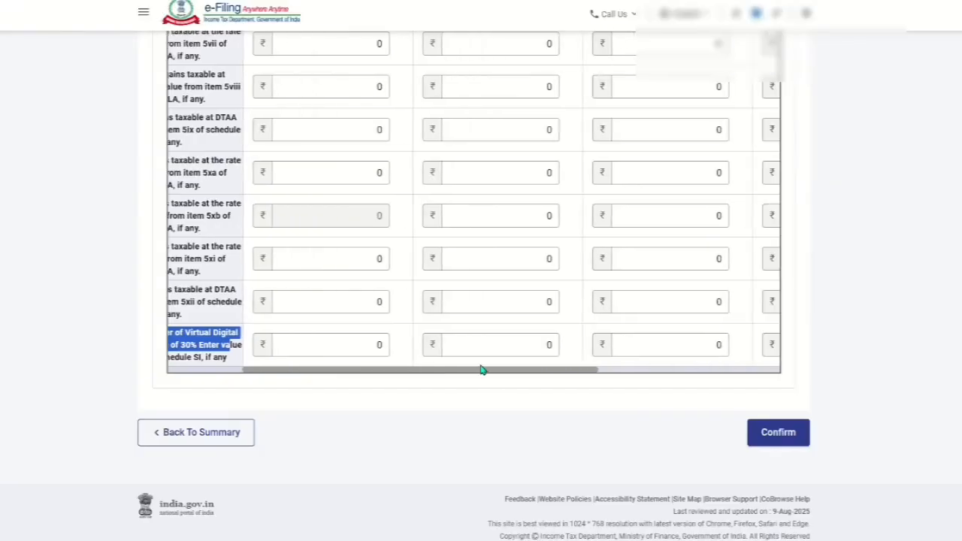
{"action": "left_click", "coordinate": [516, 342]}
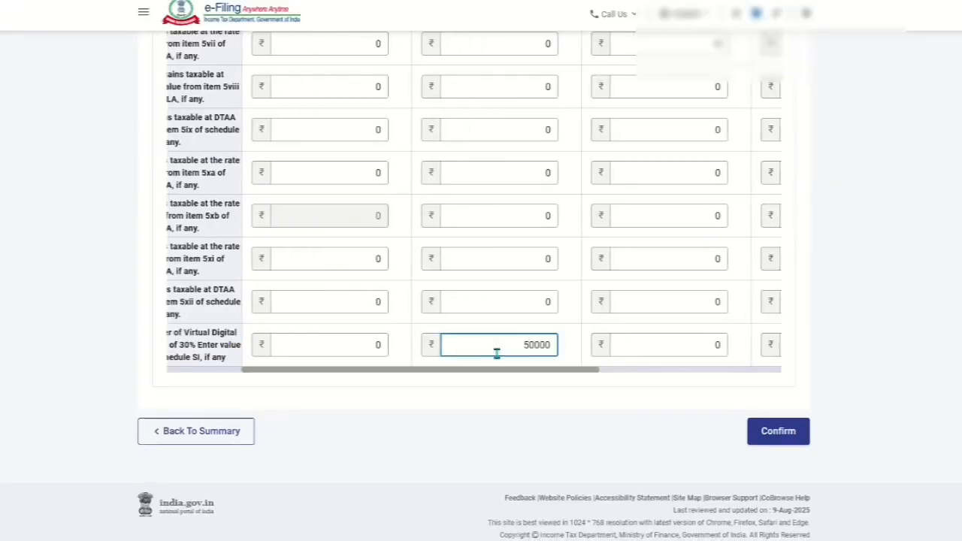
{"action": "left_click", "coordinate": [524, 418]}
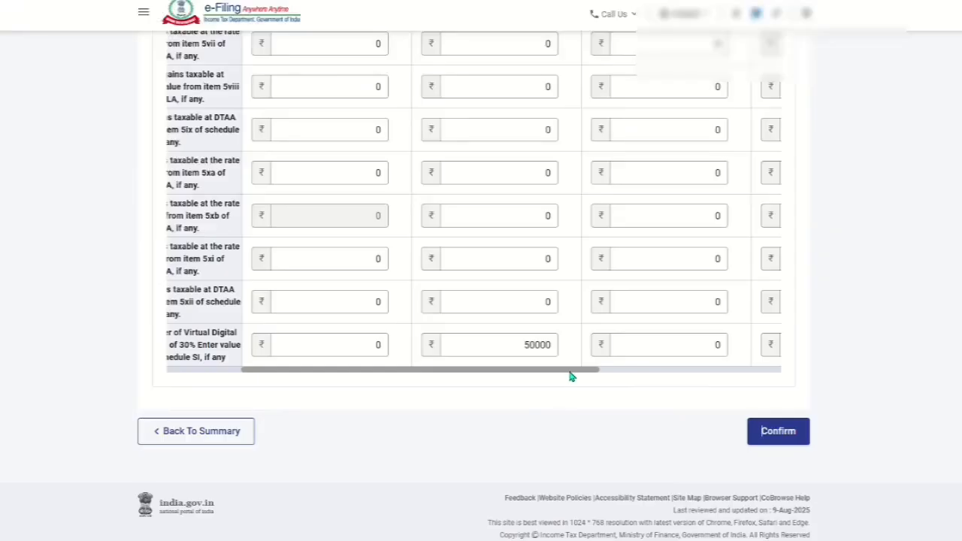
{"action": "left_click", "coordinate": [775, 433]}
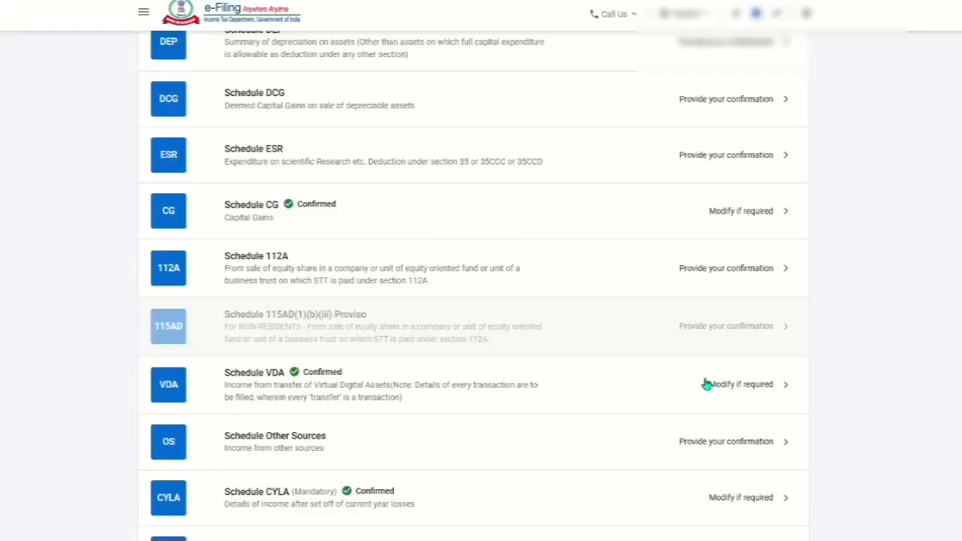
{"action": "scroll", "coordinate": [707, 384], "scroll_direction": "up", "scroll_amount": 15}
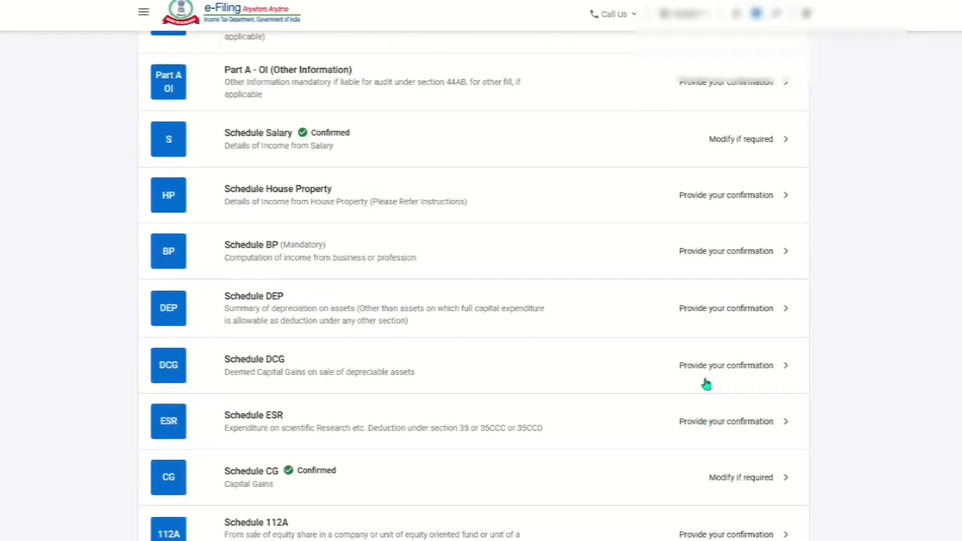